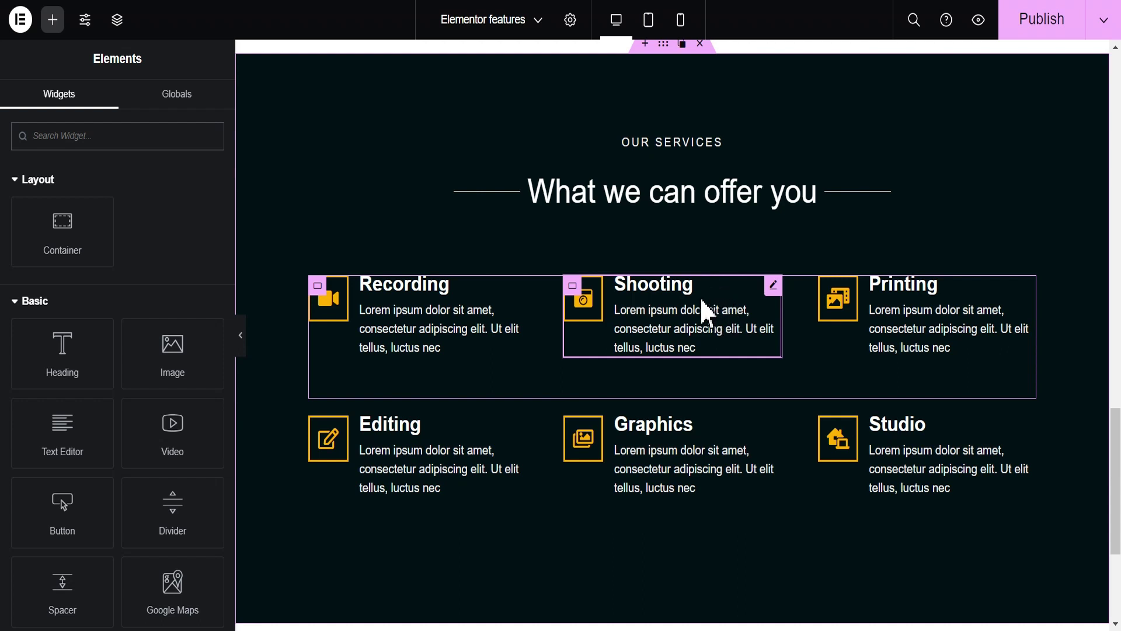
- Switch the services section's padding to custom units with all four sides linked at 0
left_click_drag(1117, 457, 1118, 449)
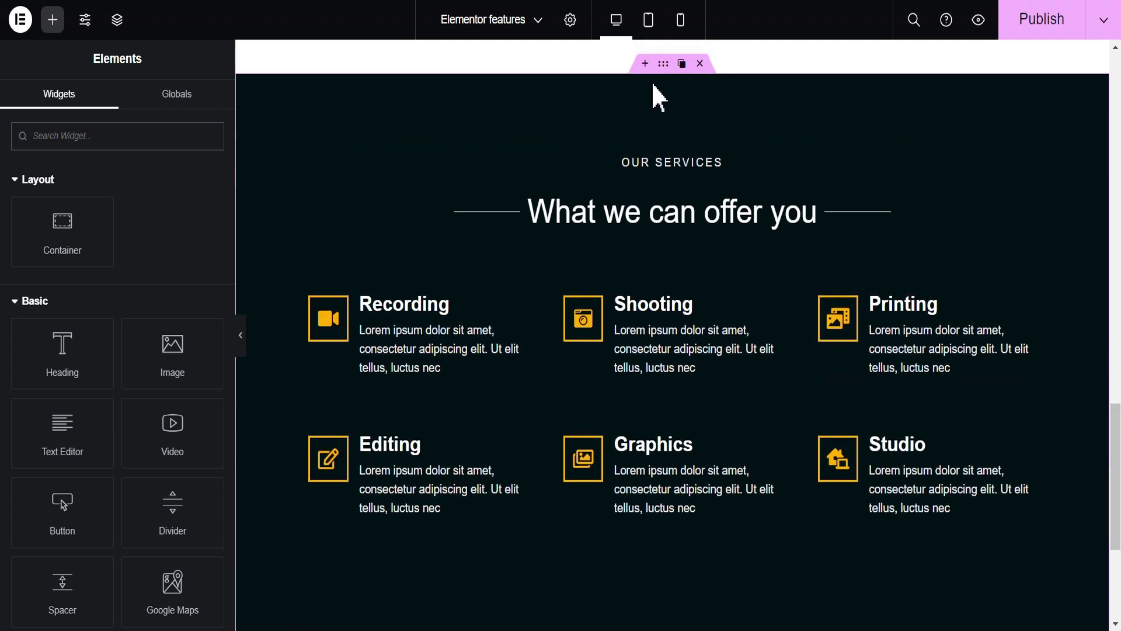
left_click(663, 66)
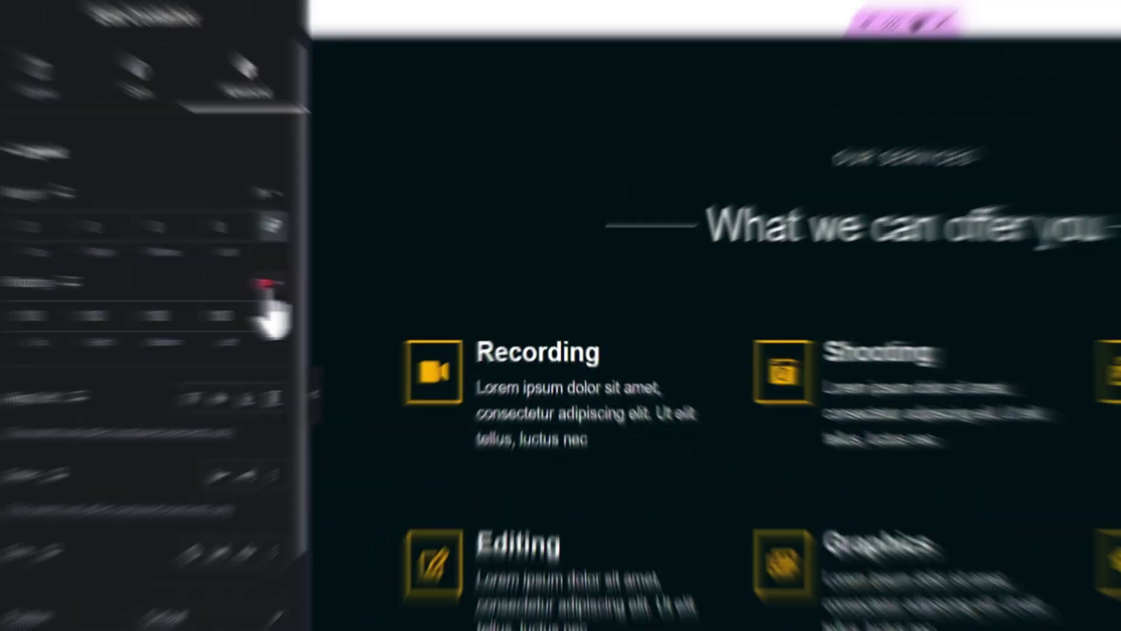
left_click(206, 254)
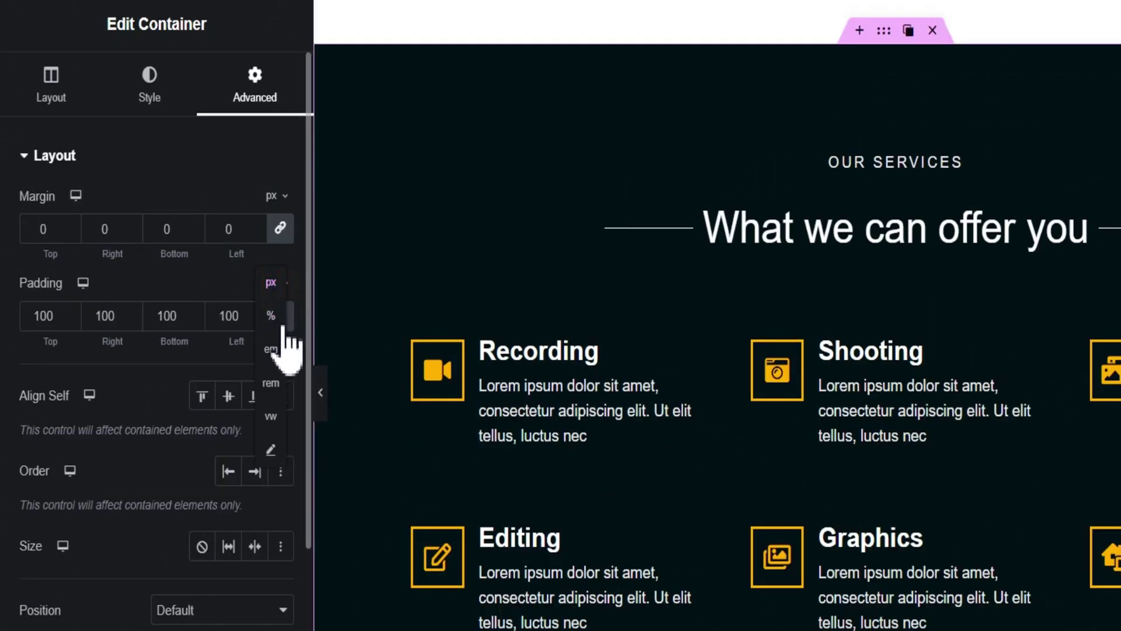
left_click(271, 451)
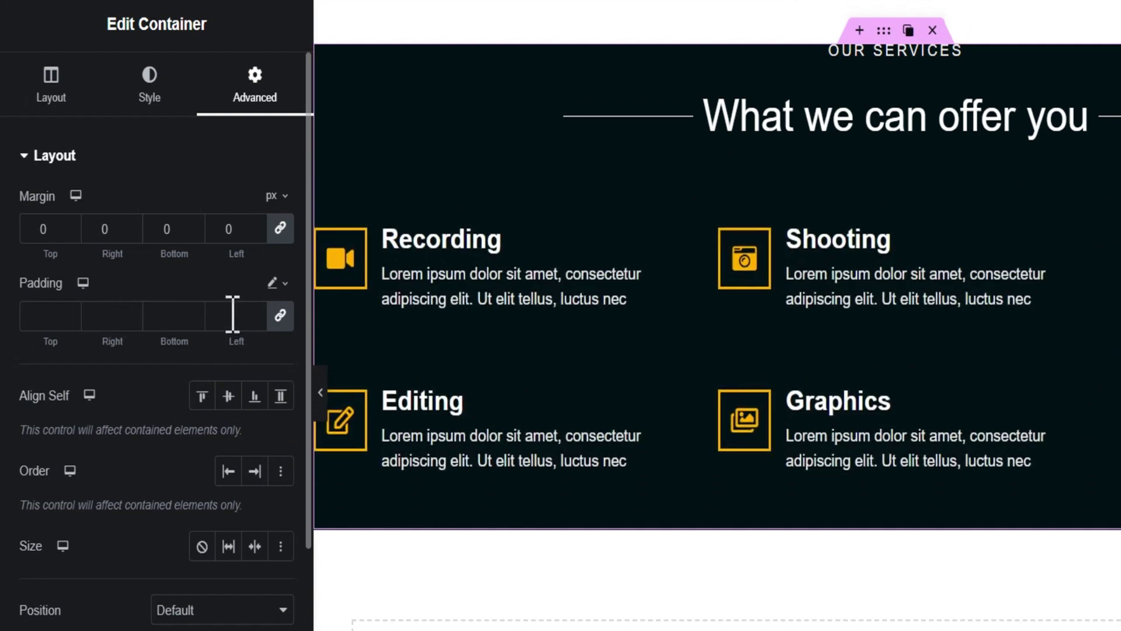
left_click(44, 317)
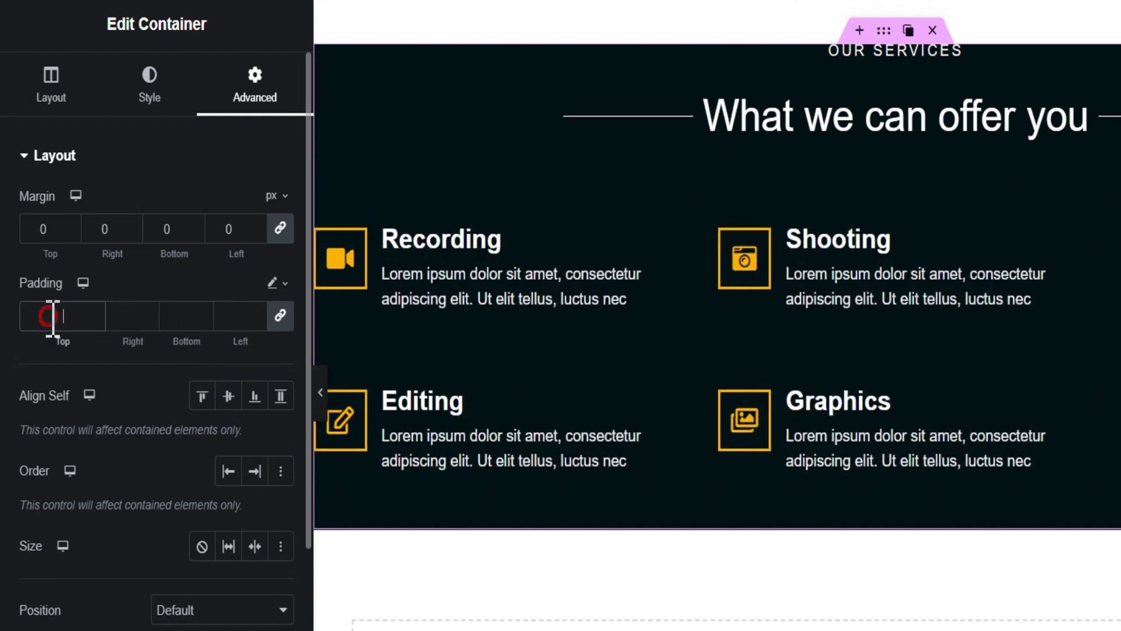
left_click(153, 314)
left_click(212, 316)
left_click(235, 316)
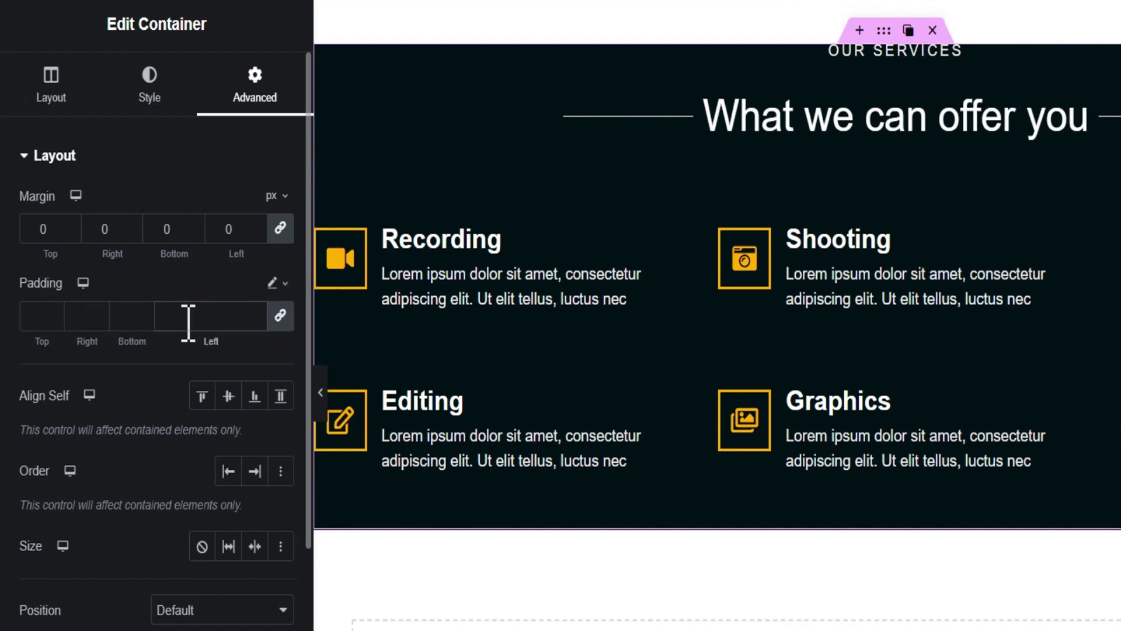
left_click(280, 317)
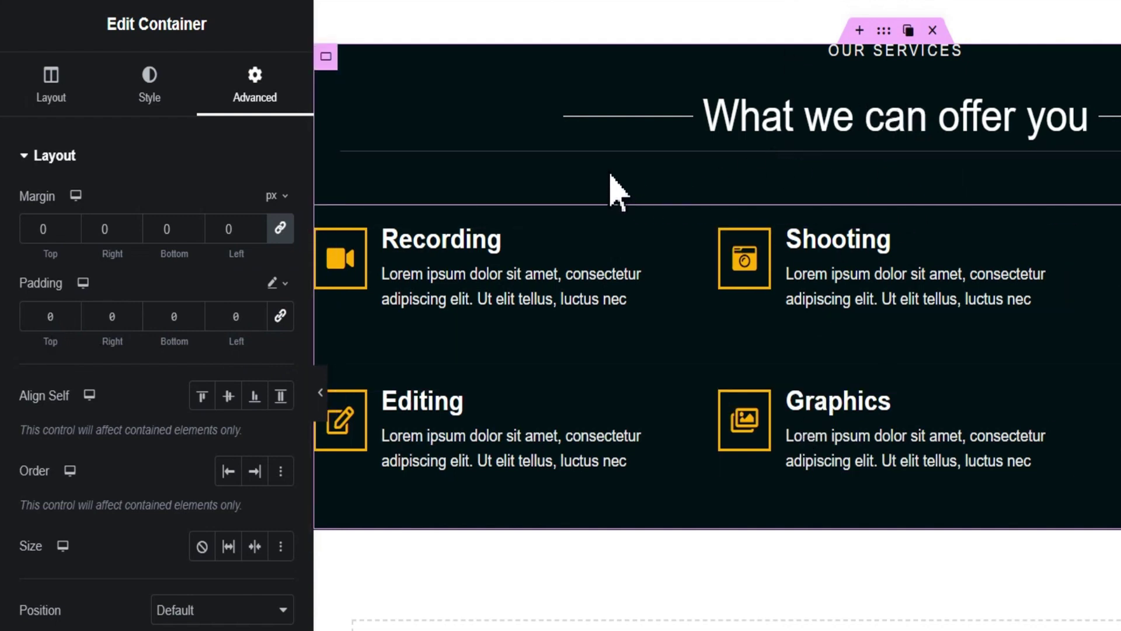
- Set the services section's top padding to 10% and bottom padding to 100px
left_click(52, 318)
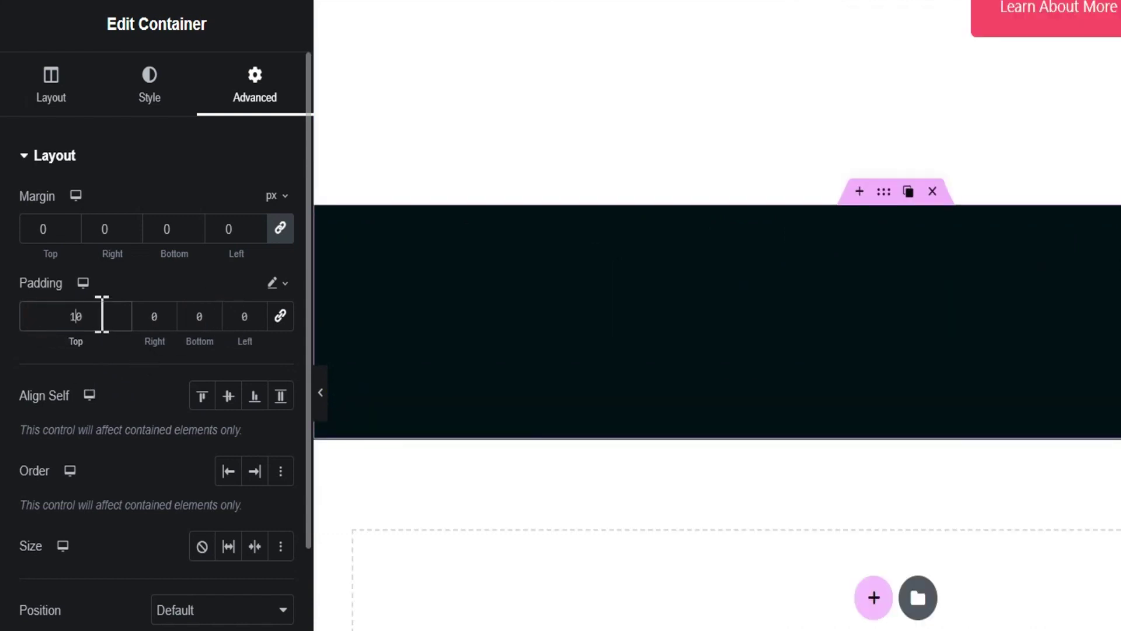
type("10")
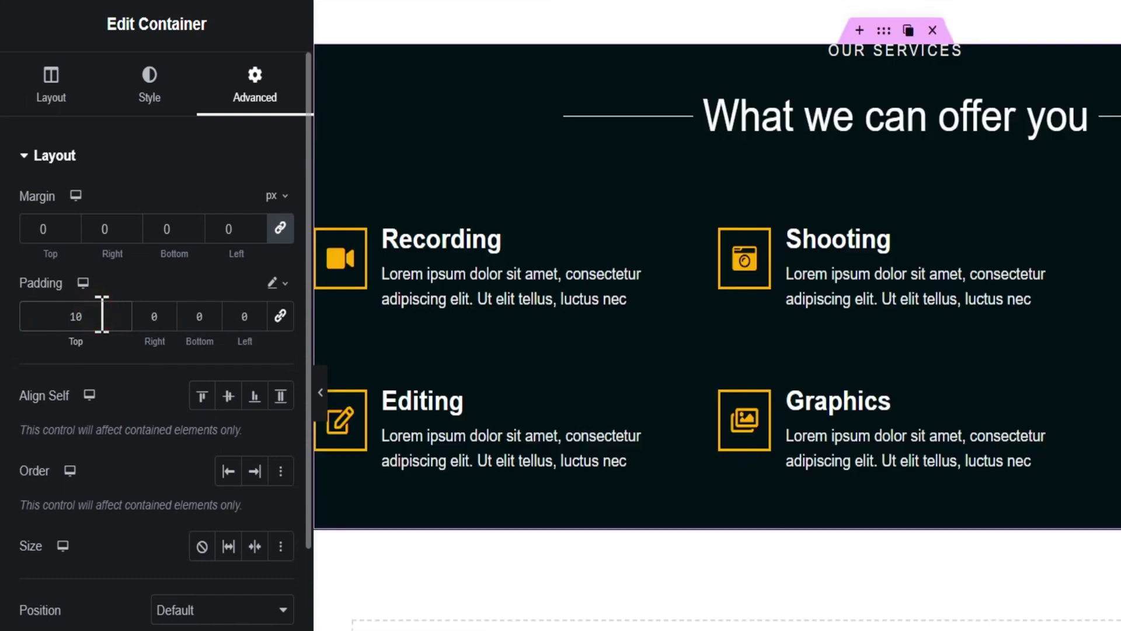
type("%")
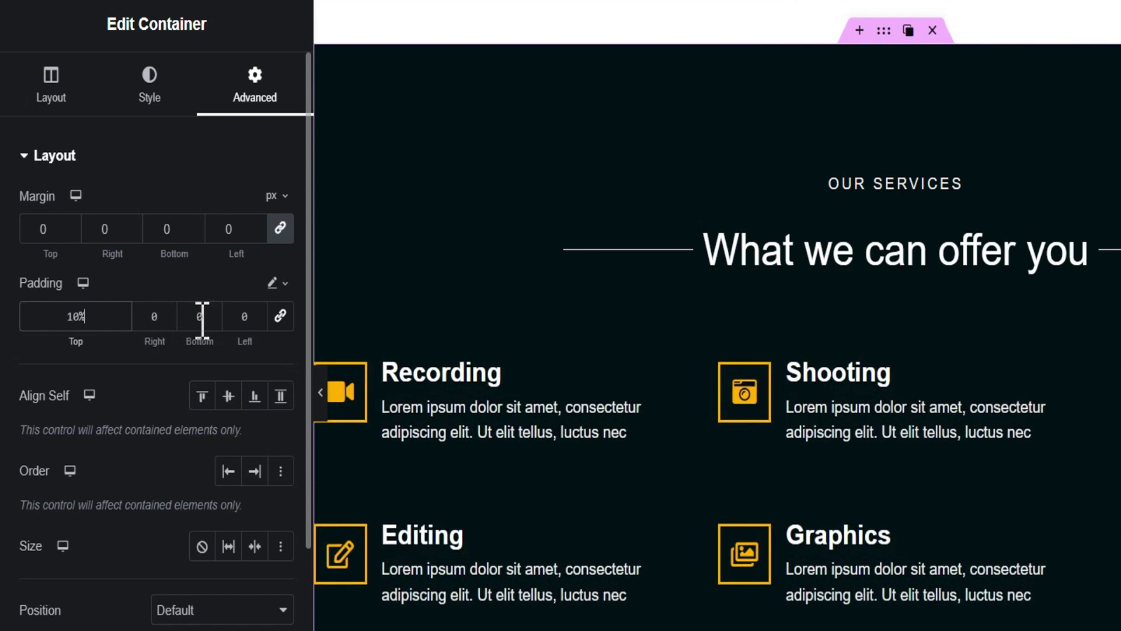
left_click(202, 320)
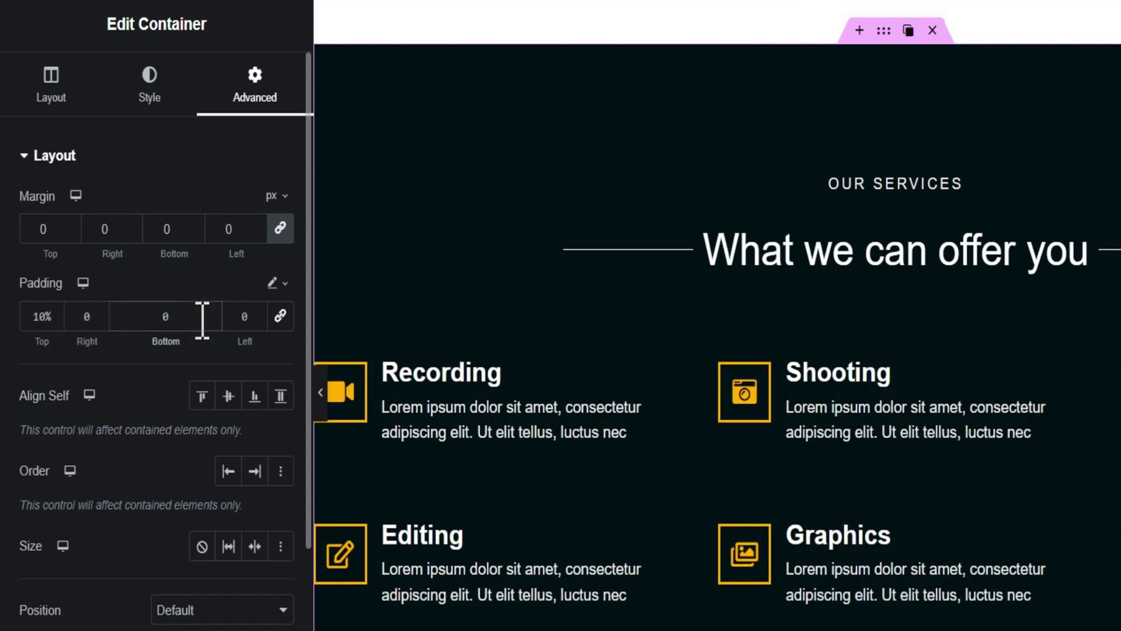
type("100")
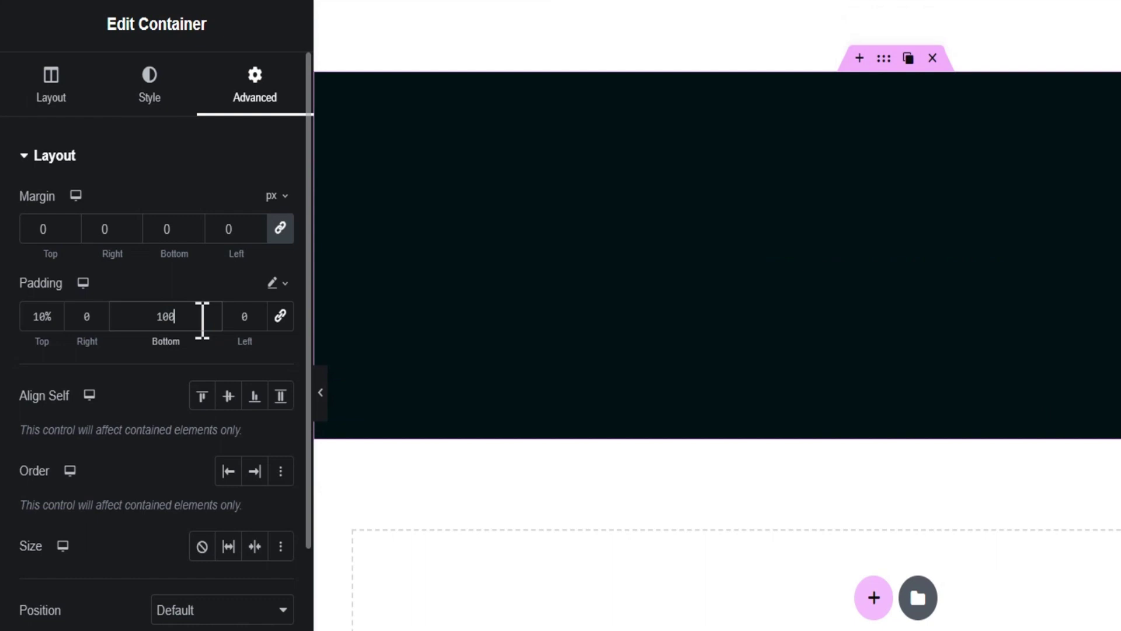
type("px")
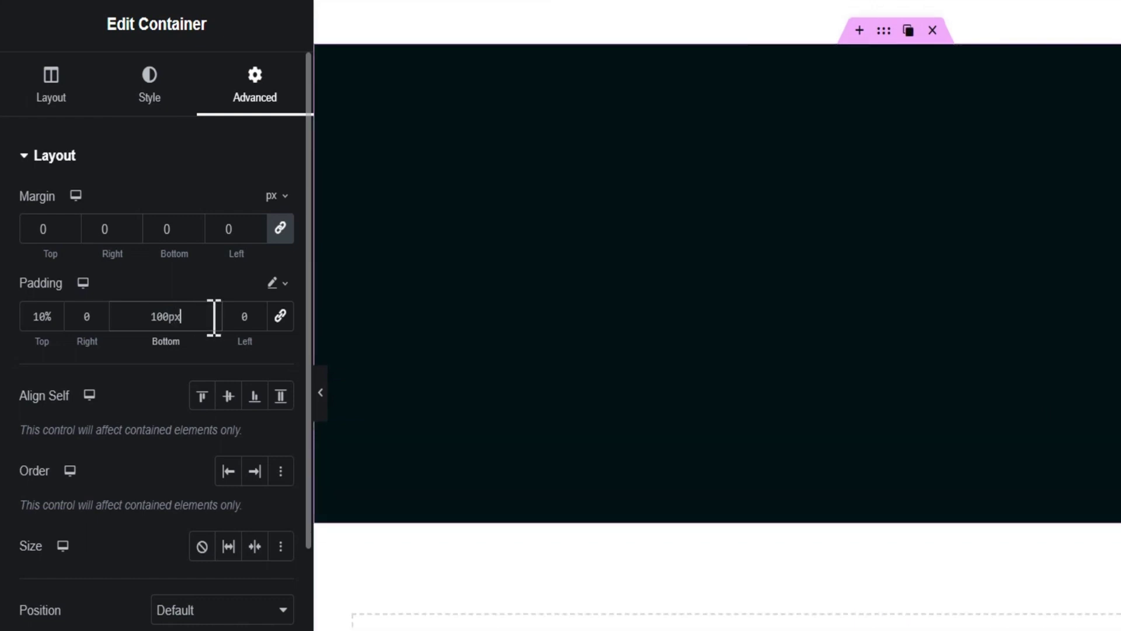
- Set the right padding to 3% and the left padding to 50px
left_click(87, 316)
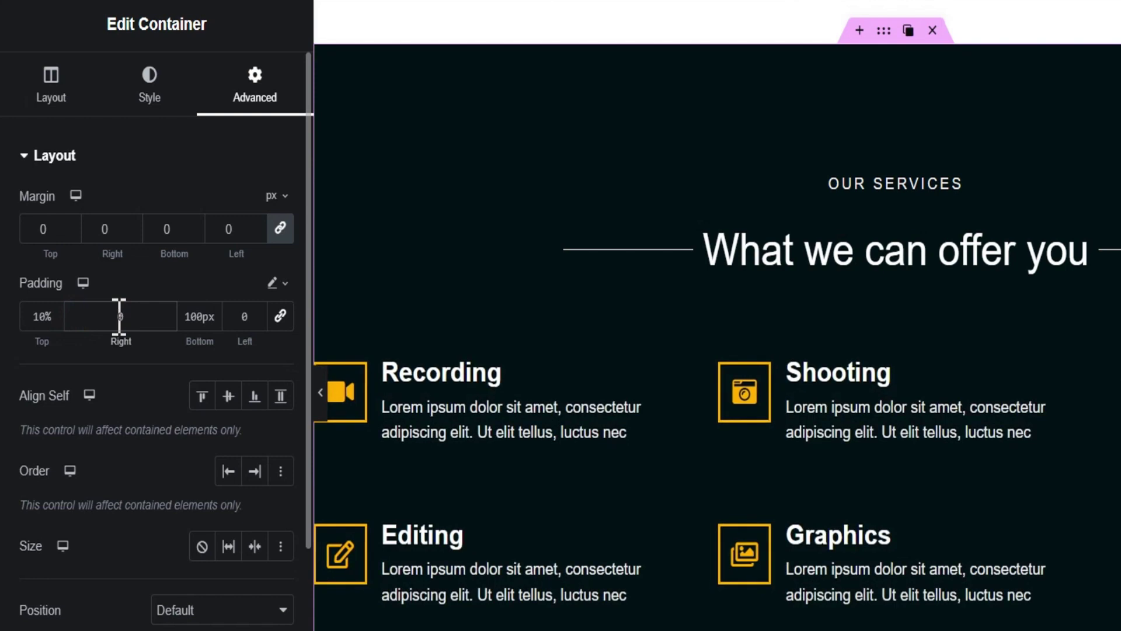
type("60%")
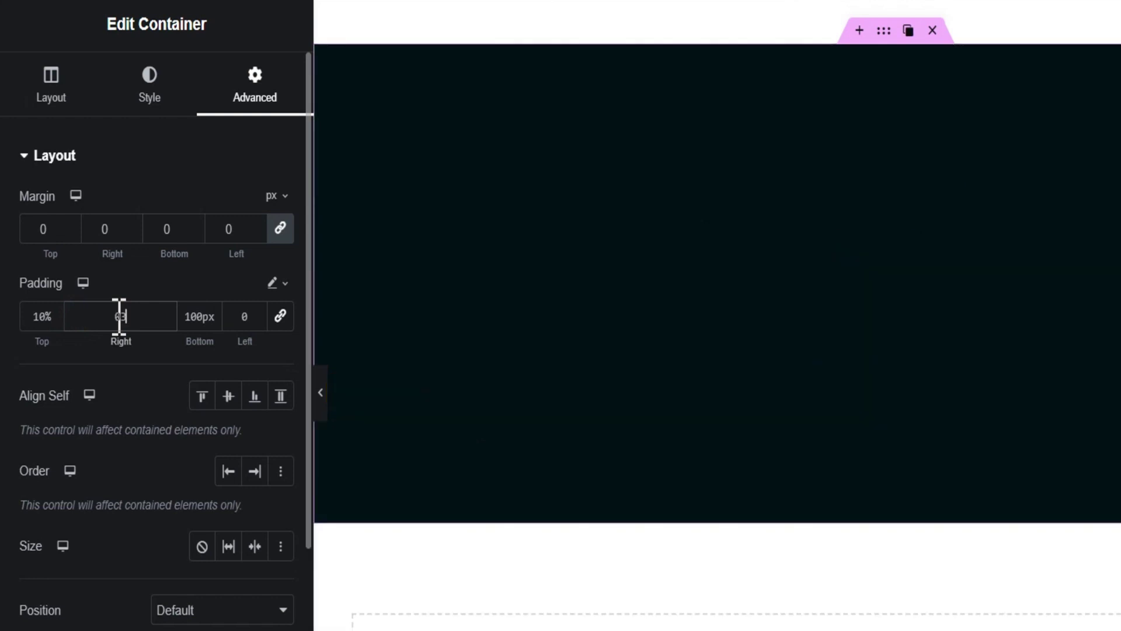
left_click(119, 318)
key("BackSpace")
left_click(247, 318)
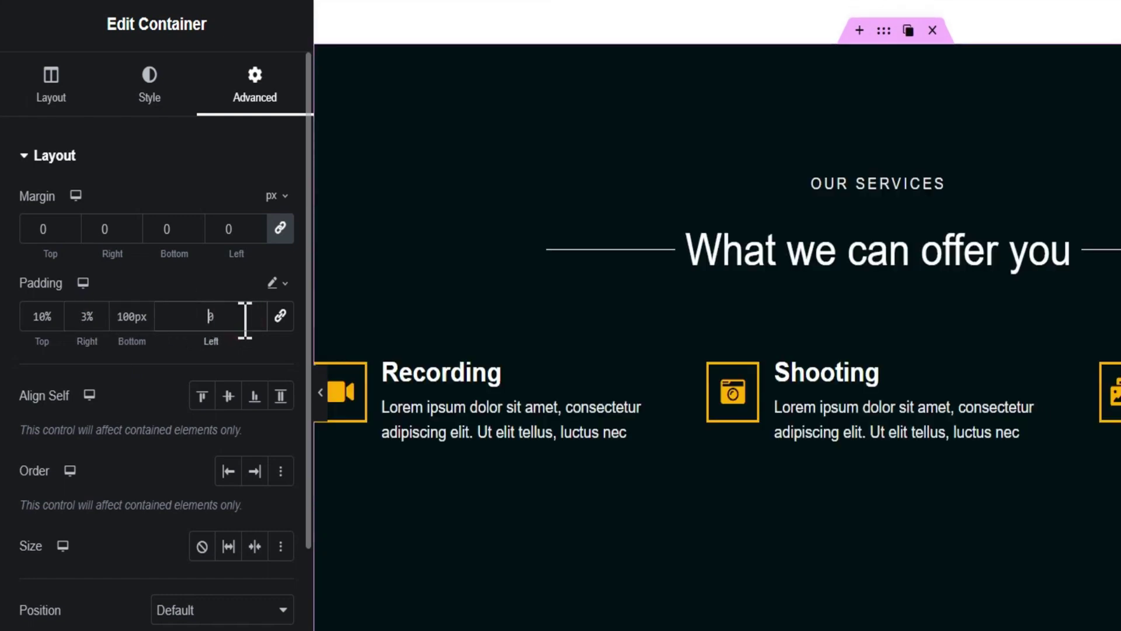
type("5")
left_click(224, 318)
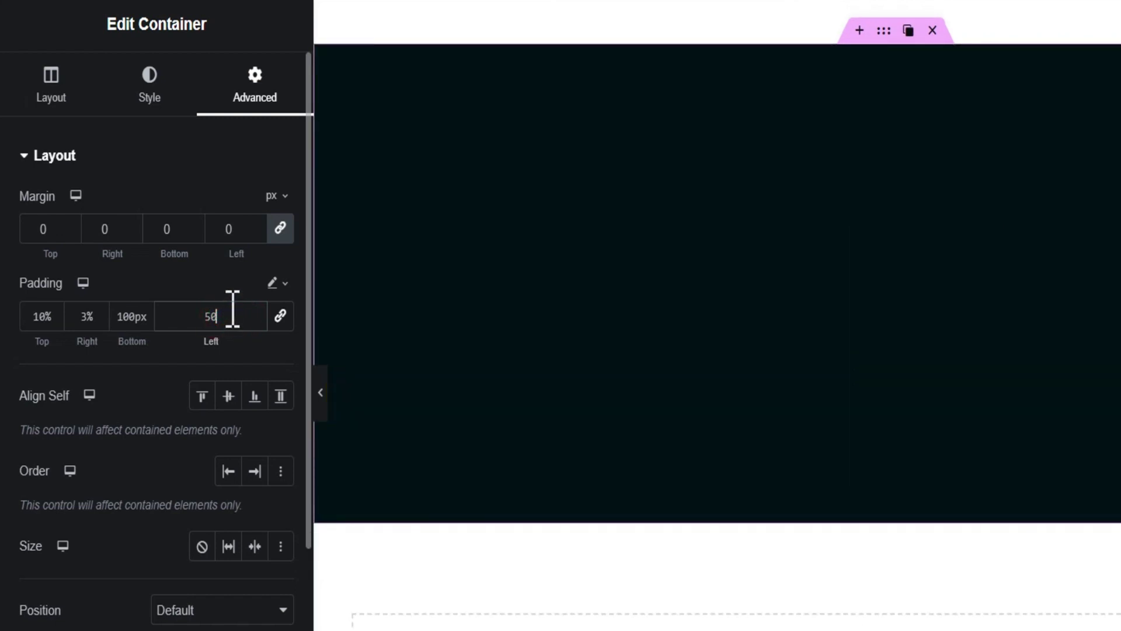
type("px")
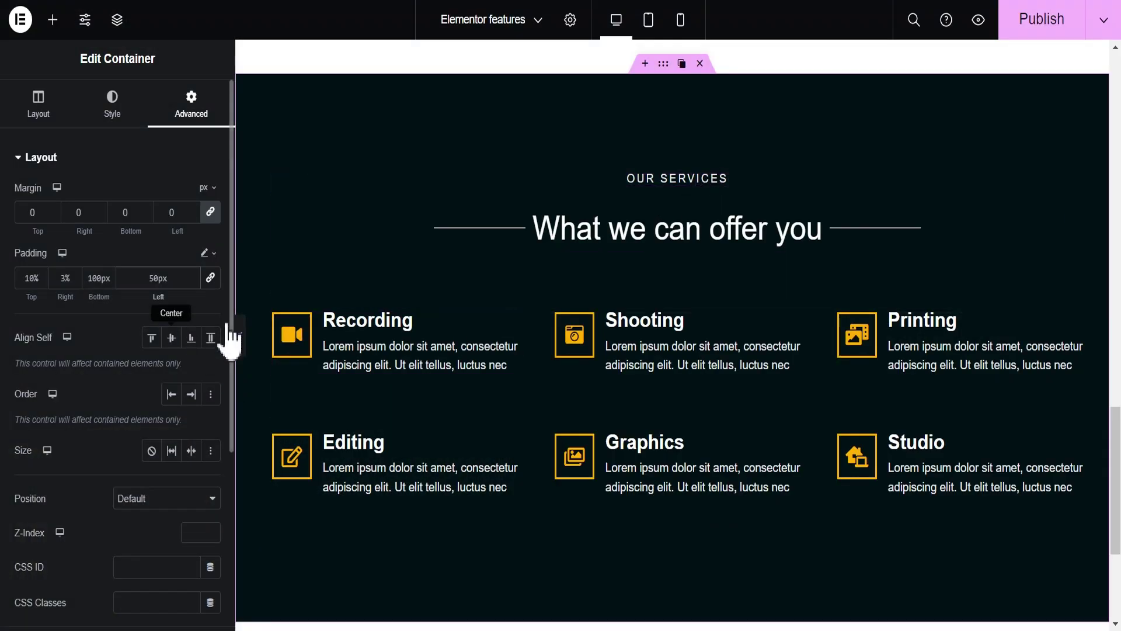
left_click(242, 349)
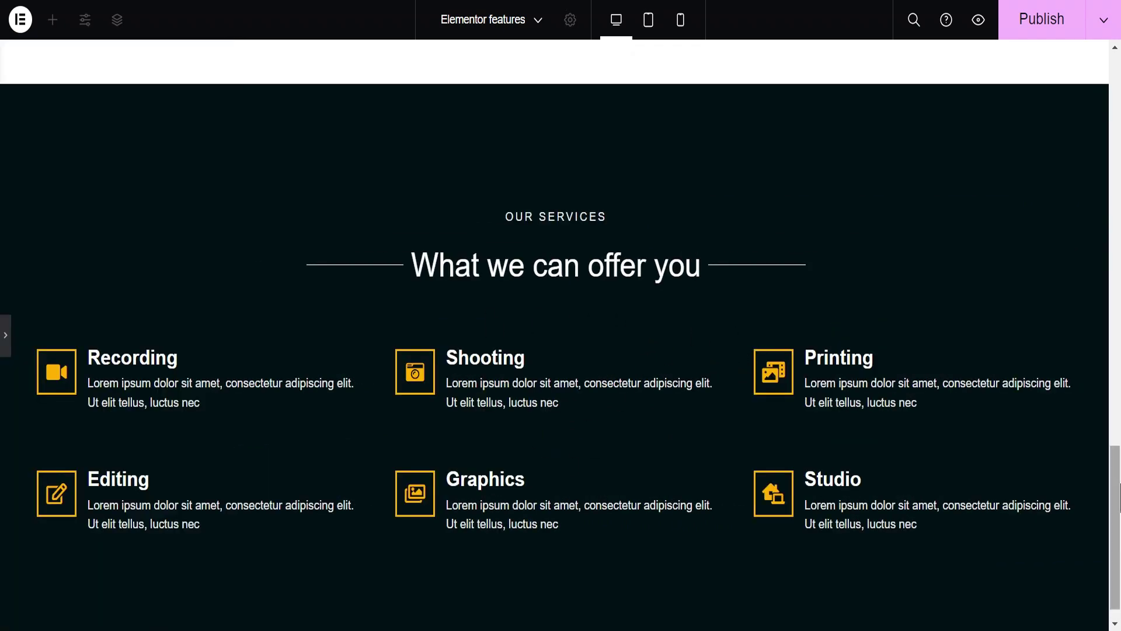
- Scroll the full-width preview down to the Explore Premium Features cards and restore the editor panel
scroll(738, 333, "down", 1)
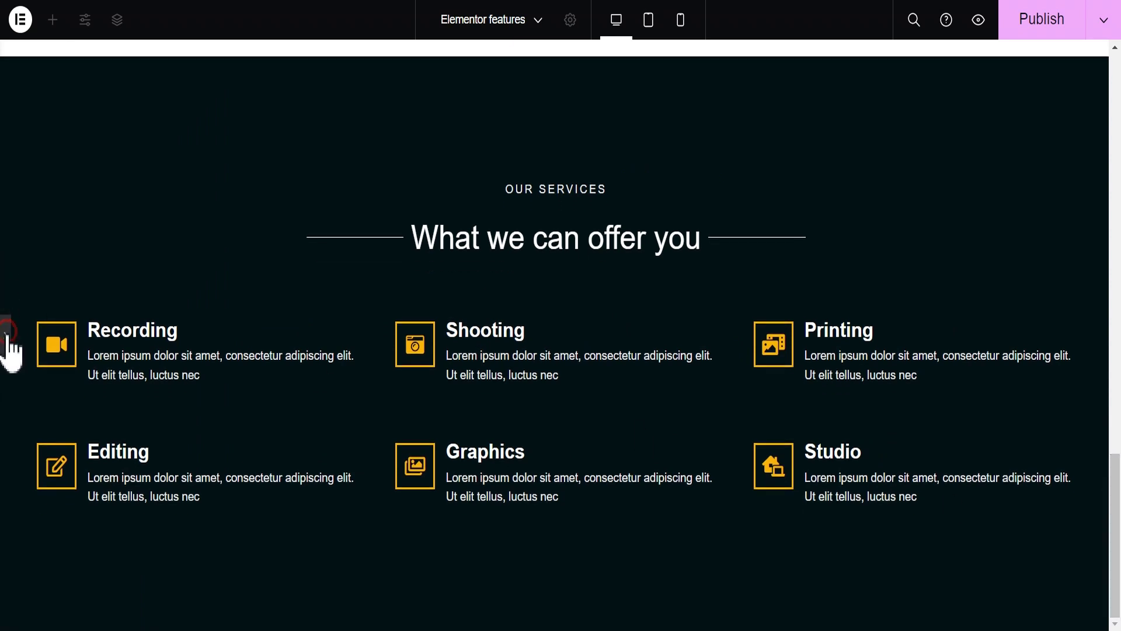
left_click(7, 341)
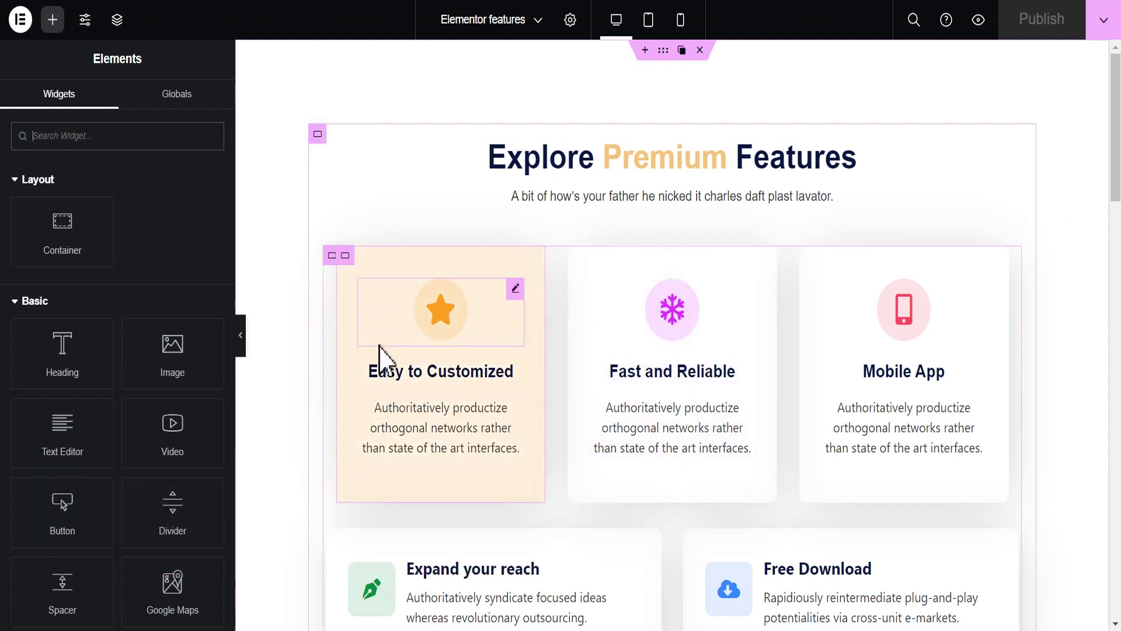
- Set the Easy to Customized card container's HTML Tag to a (link)
left_click(345, 256)
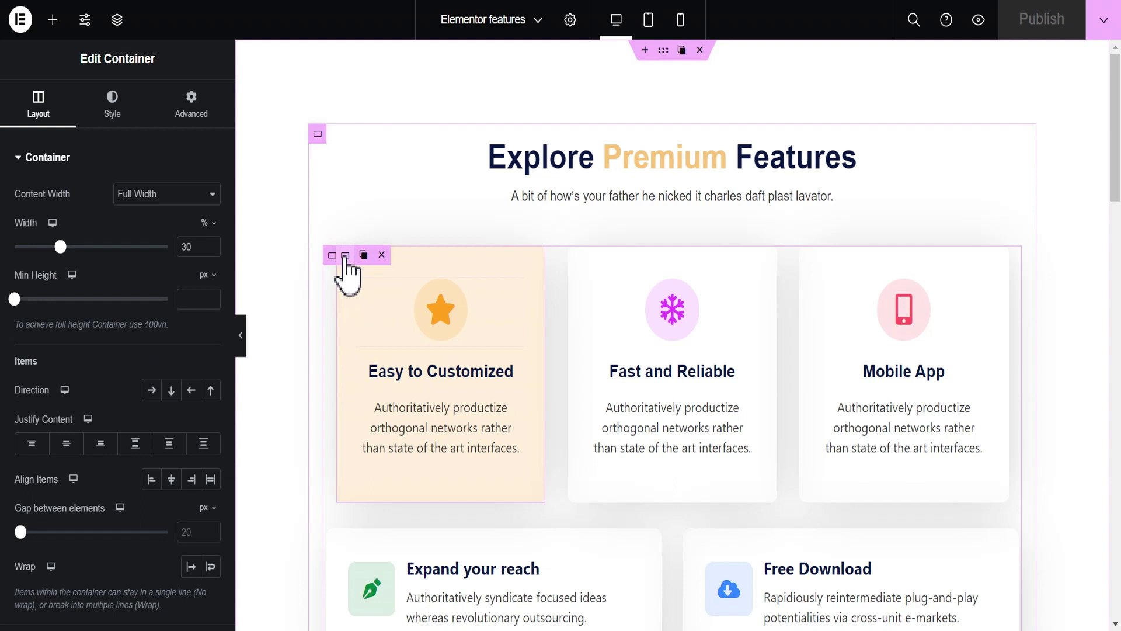
left_click(35, 159)
left_click(41, 193)
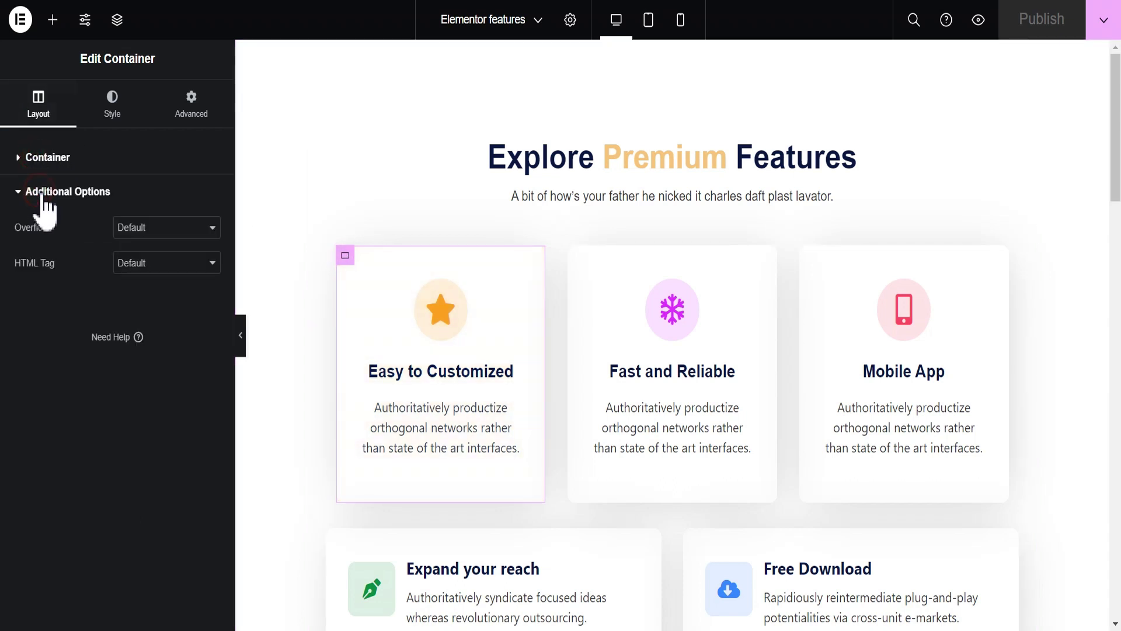
left_click(151, 265)
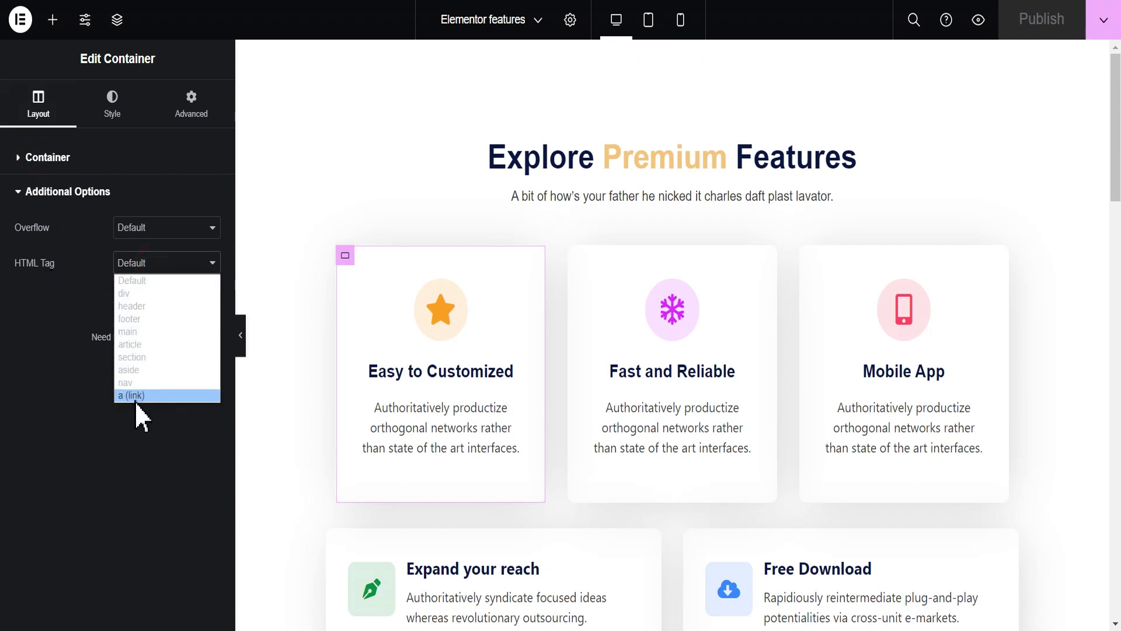
left_click(129, 396)
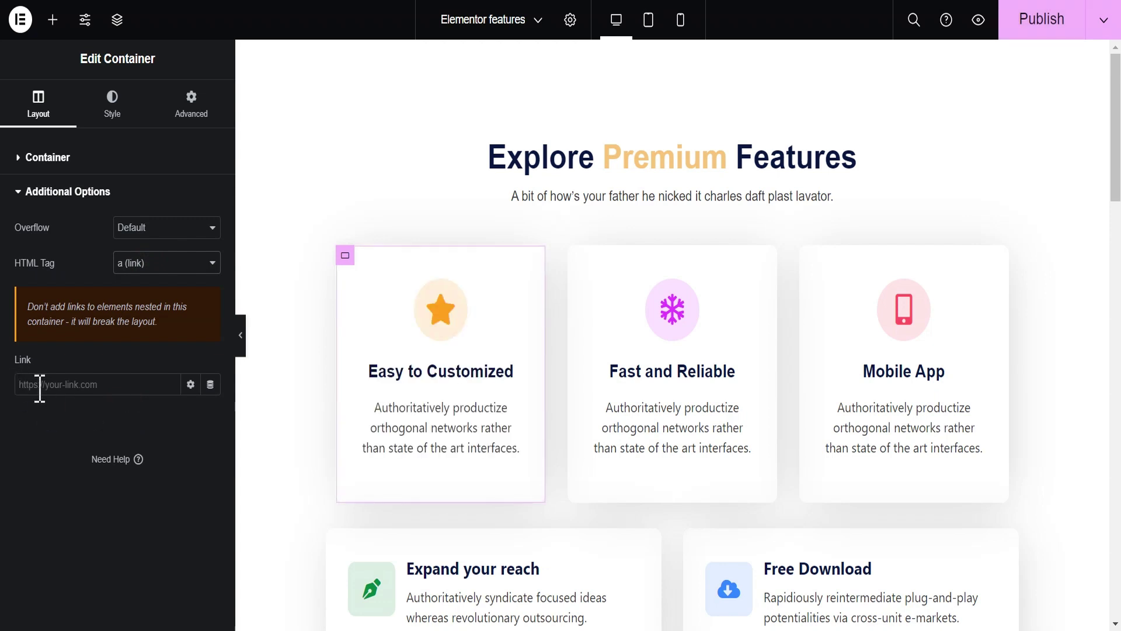
- Link the card to the dynamic Site URL and publish the page
left_click(32, 386)
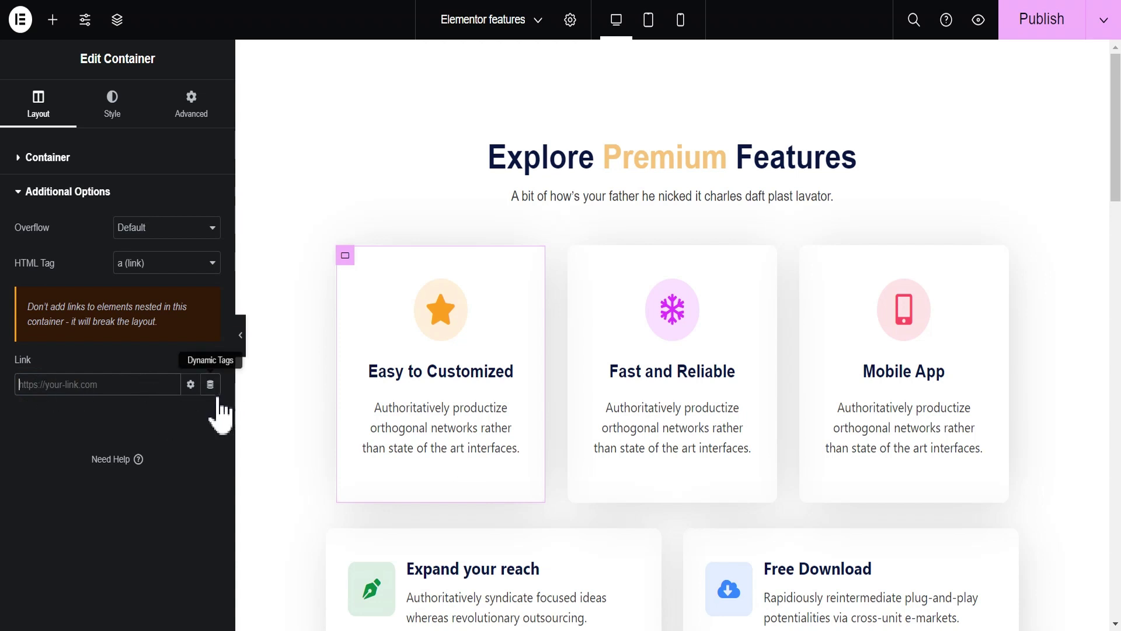
left_click(211, 385)
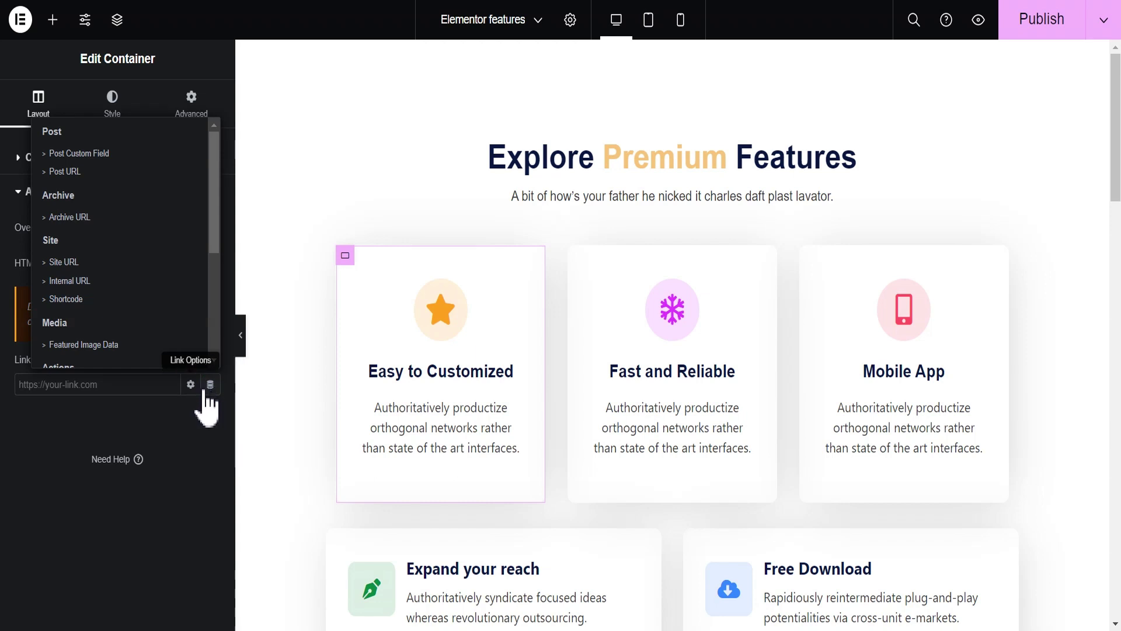
left_click(76, 265)
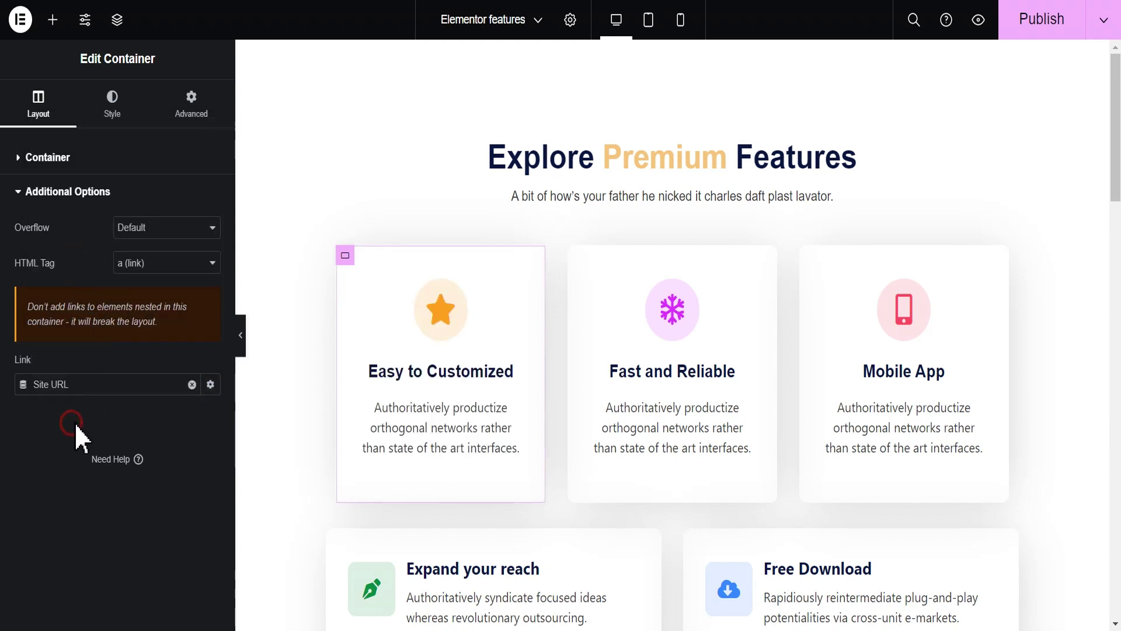
left_click(1043, 25)
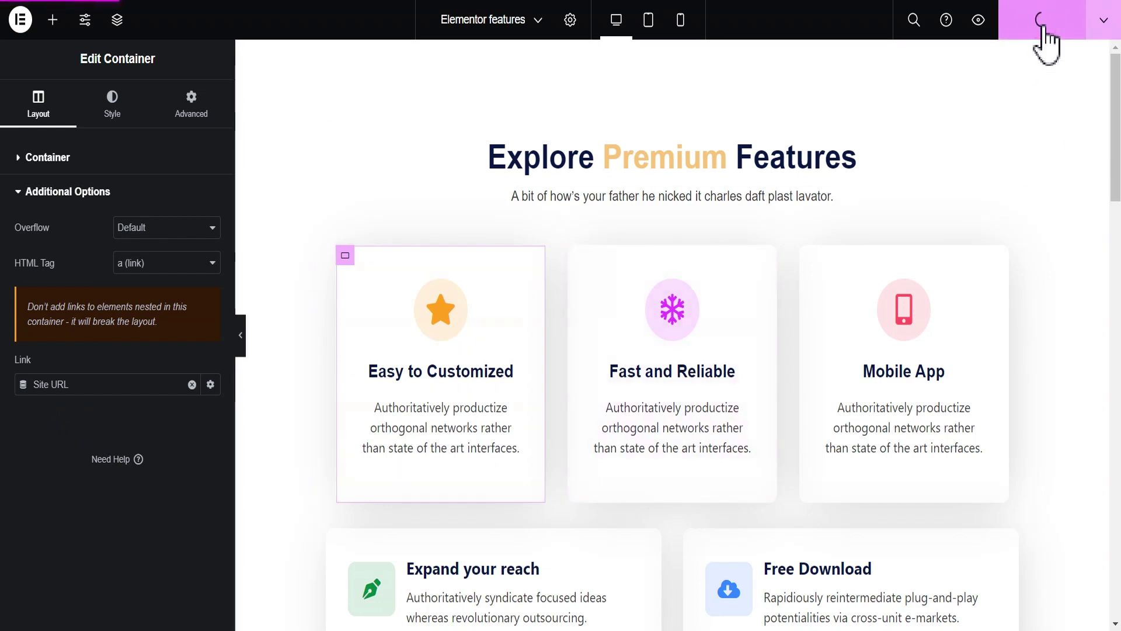
left_click(978, 20)
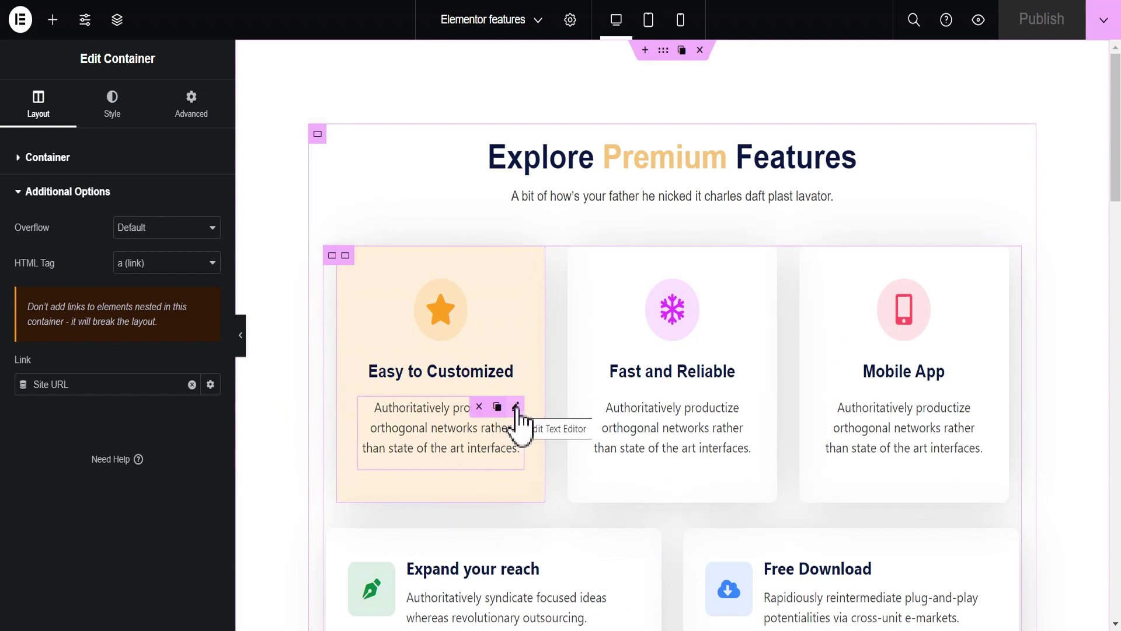
left_click(516, 407)
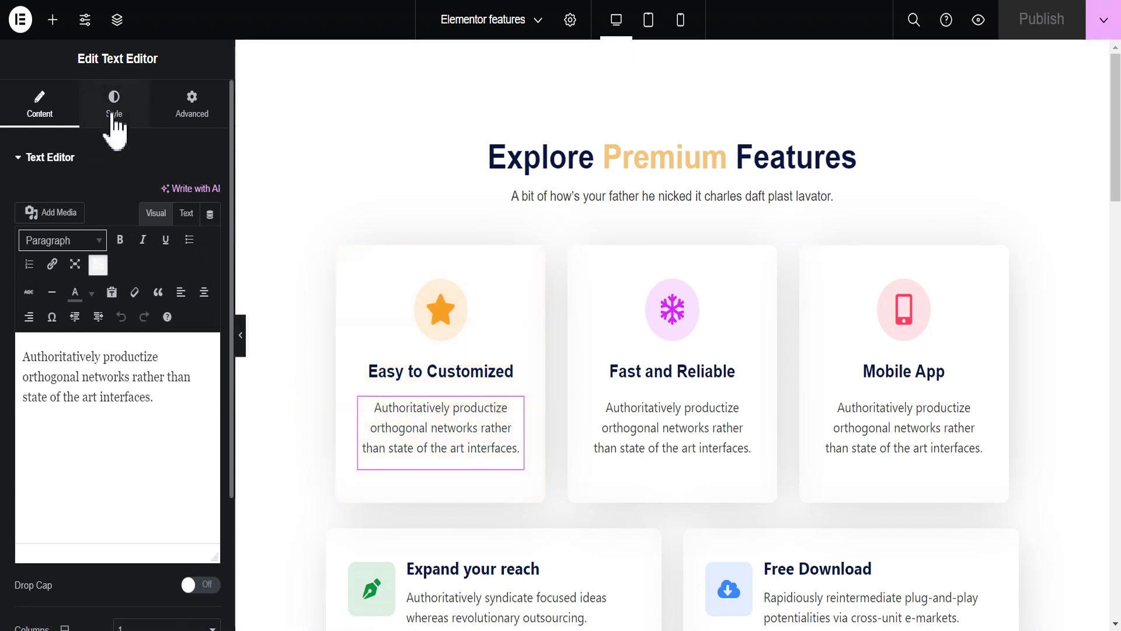
- Set the first card's description text colour to #010101, then select the card container
left_click(114, 111)
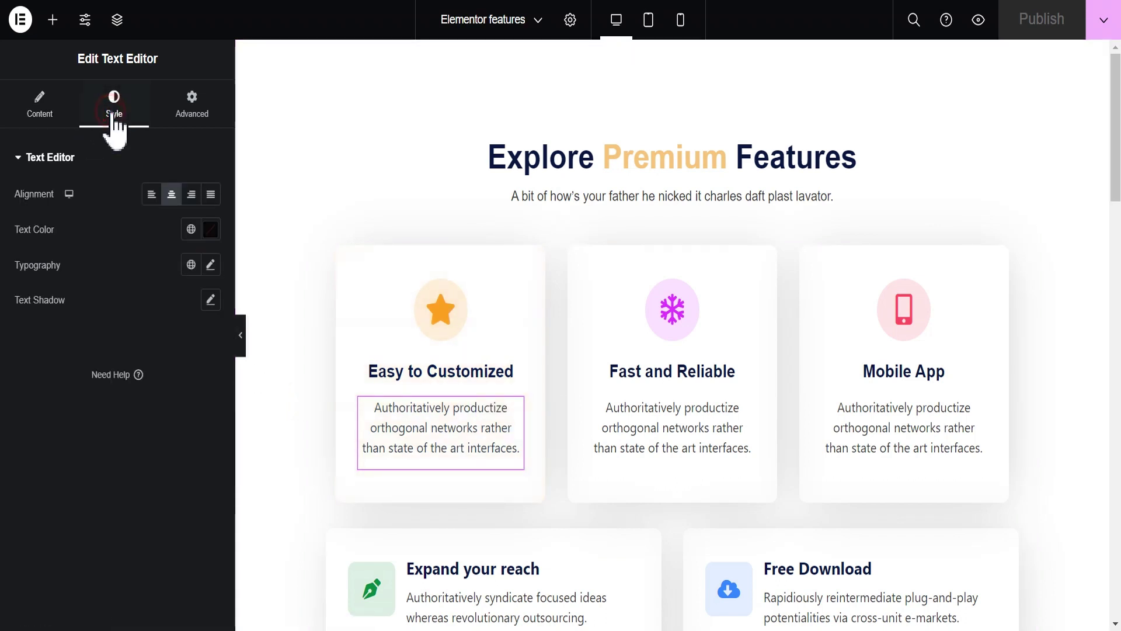
left_click(211, 230)
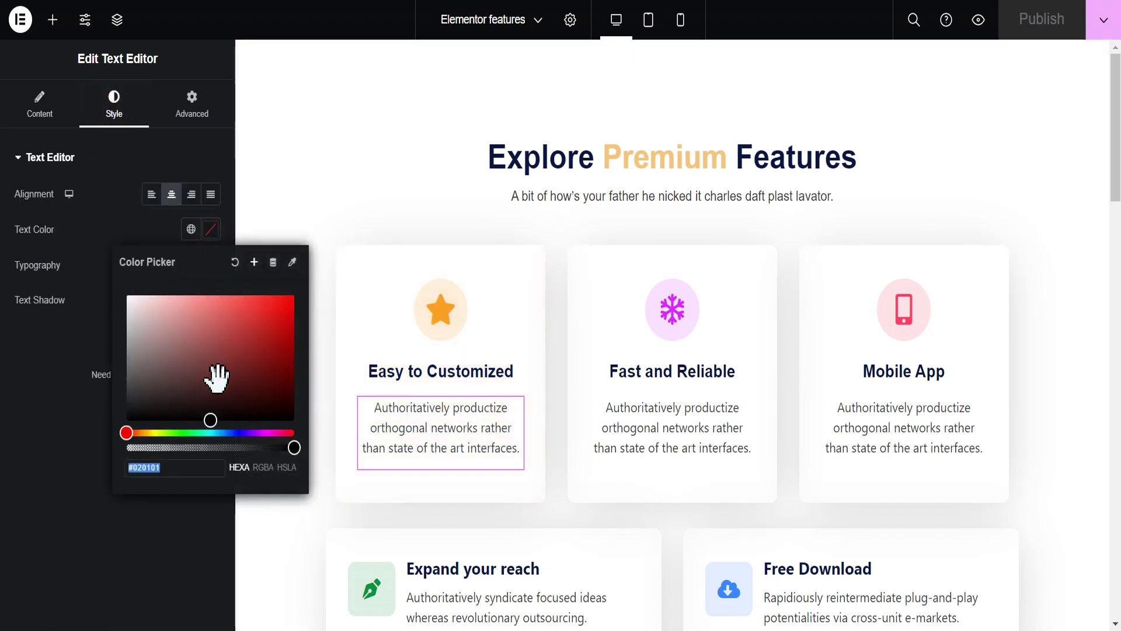
left_click_drag(211, 416, 211, 421)
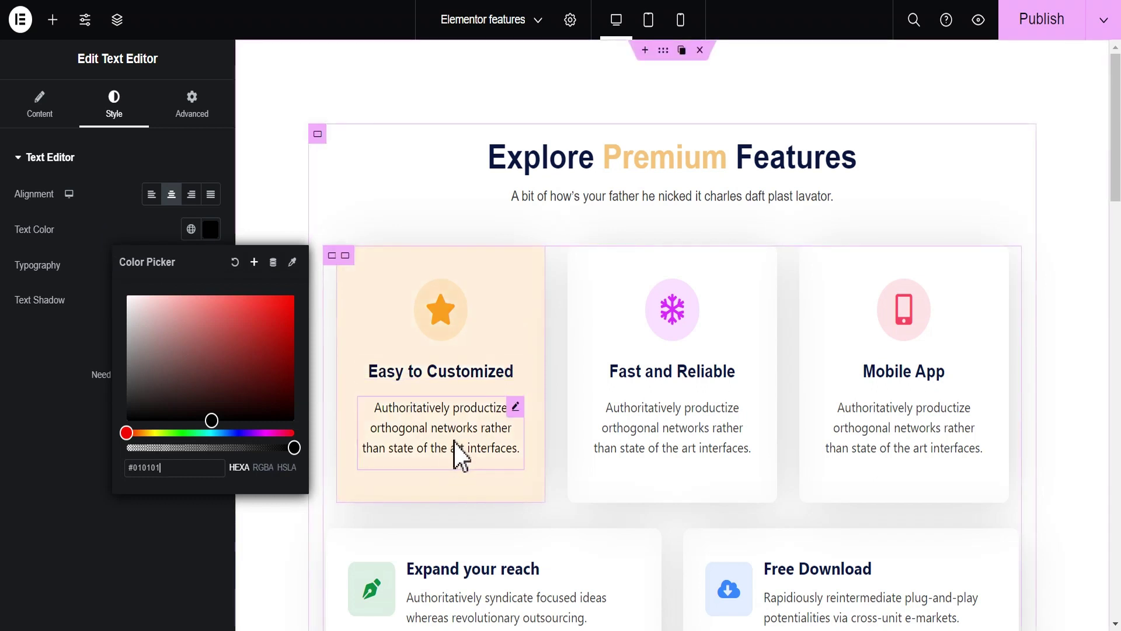
left_click(112, 231)
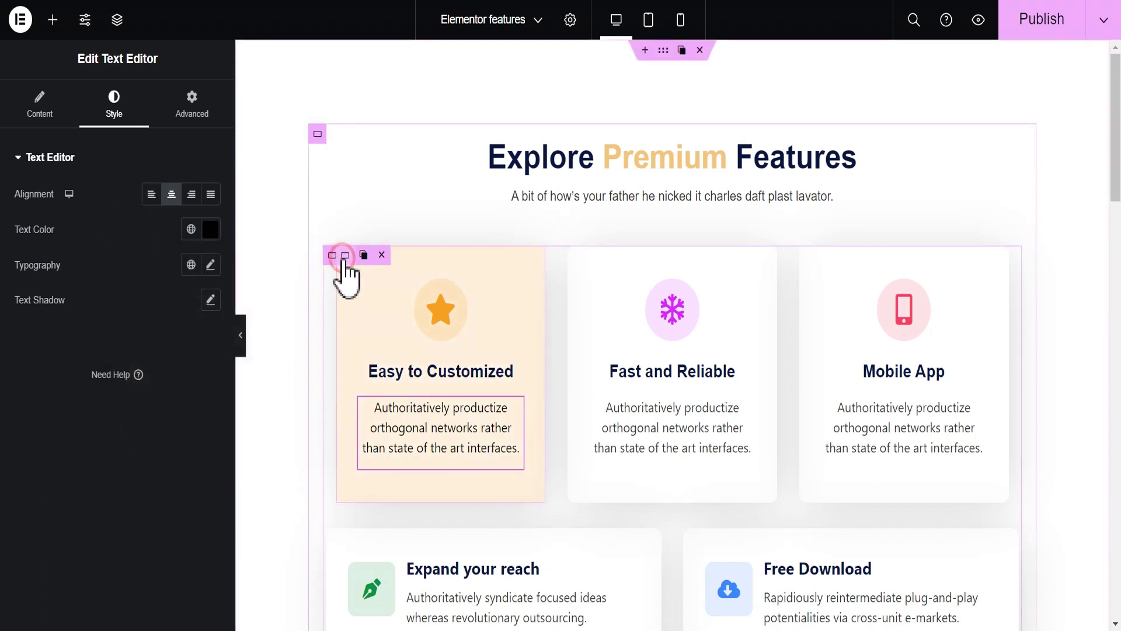
left_click(338, 262)
- Drag a Button widget reading 'Click here' into the bottom of the Easy to Customized card
left_click(44, 157)
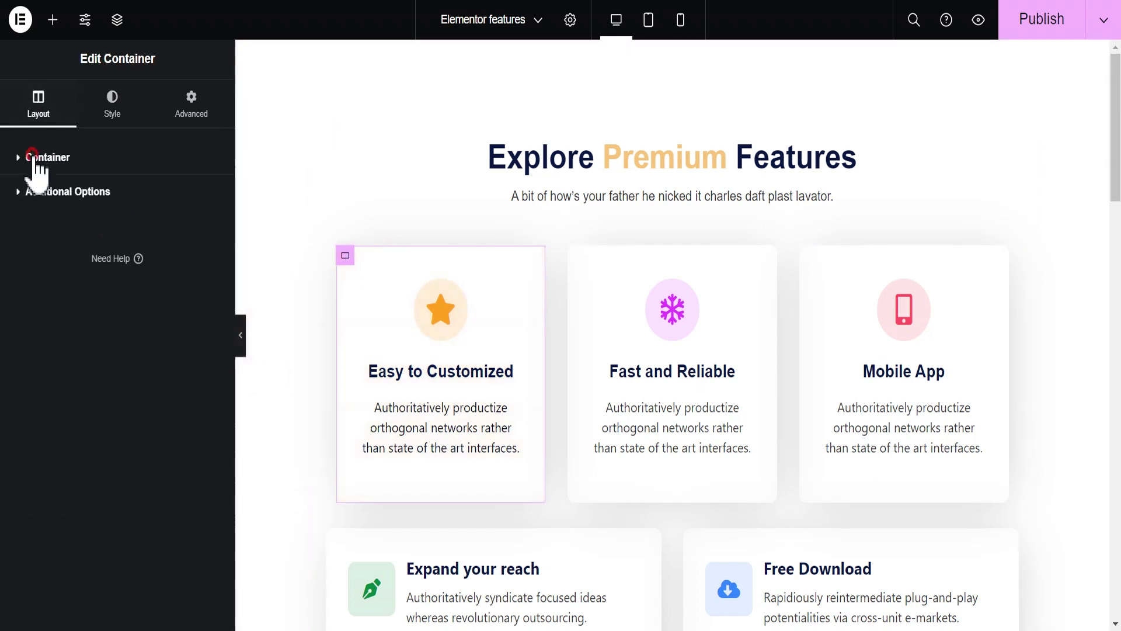
left_click(43, 193)
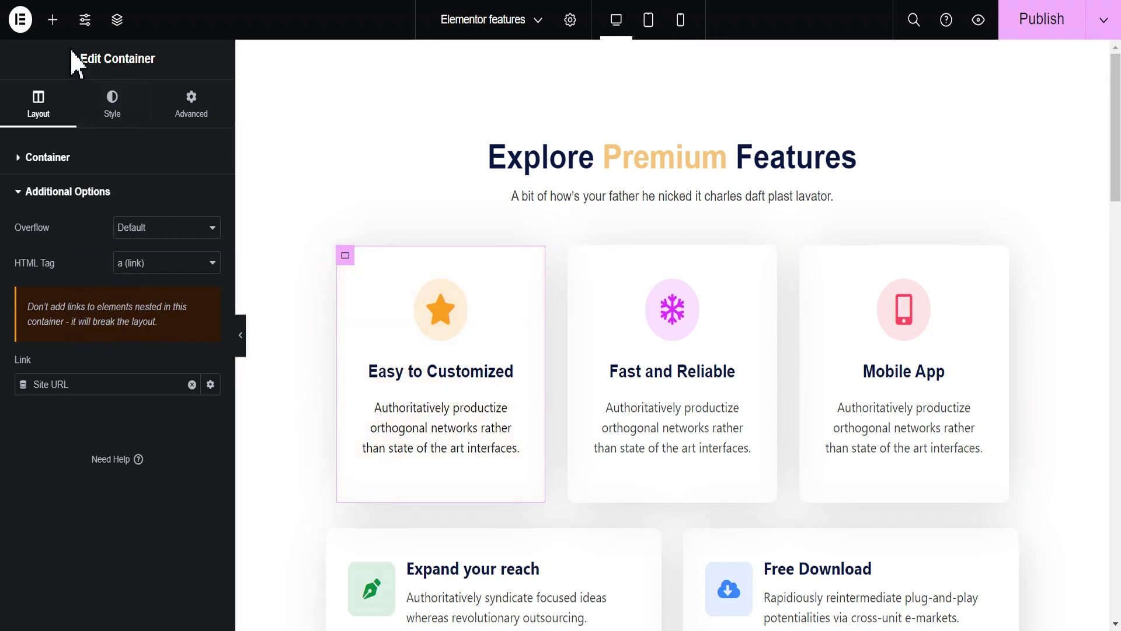
left_click(52, 20)
left_click_drag(64, 511, 434, 468)
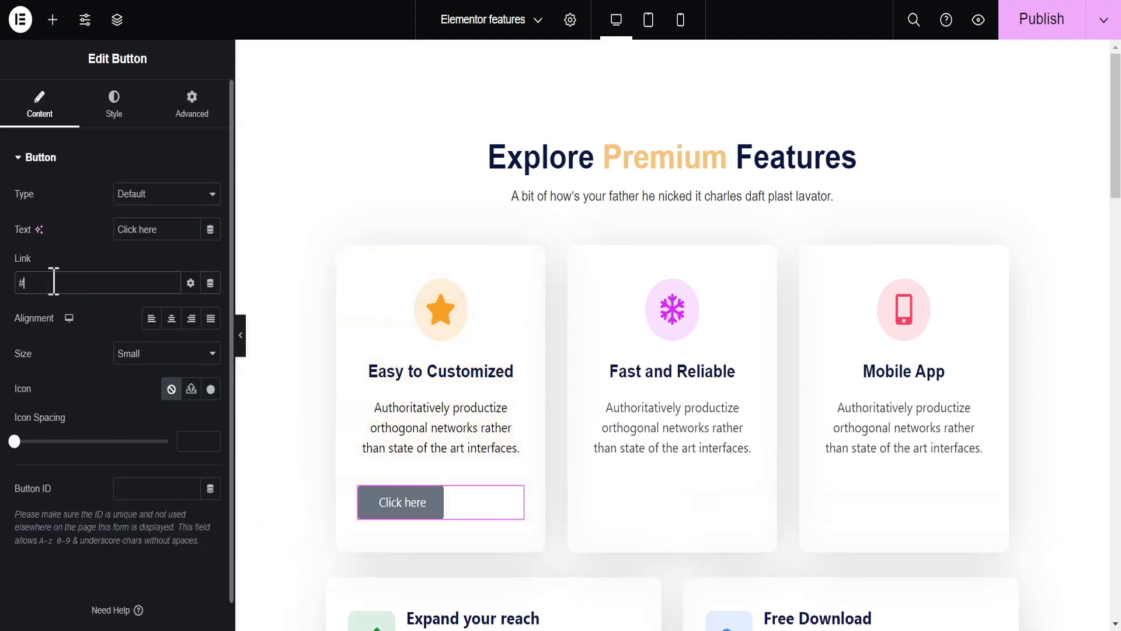
- Trim the button link back to #, publish the page, and move to the vinyl image section
key("BackSpace")
left_click(1048, 22)
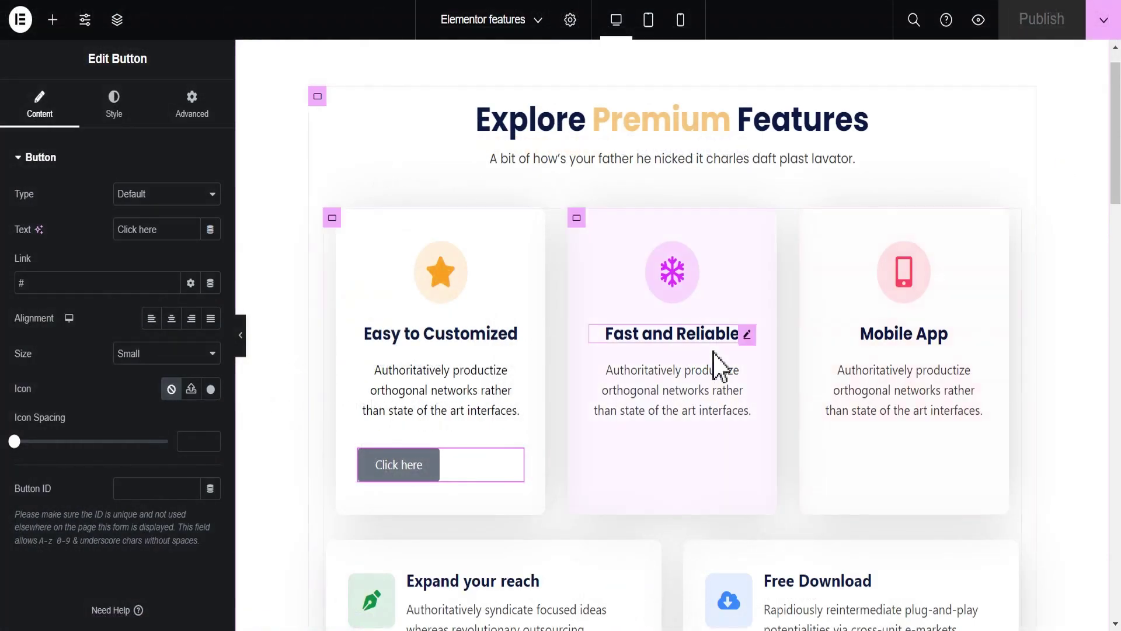
mouse_move(516, 463)
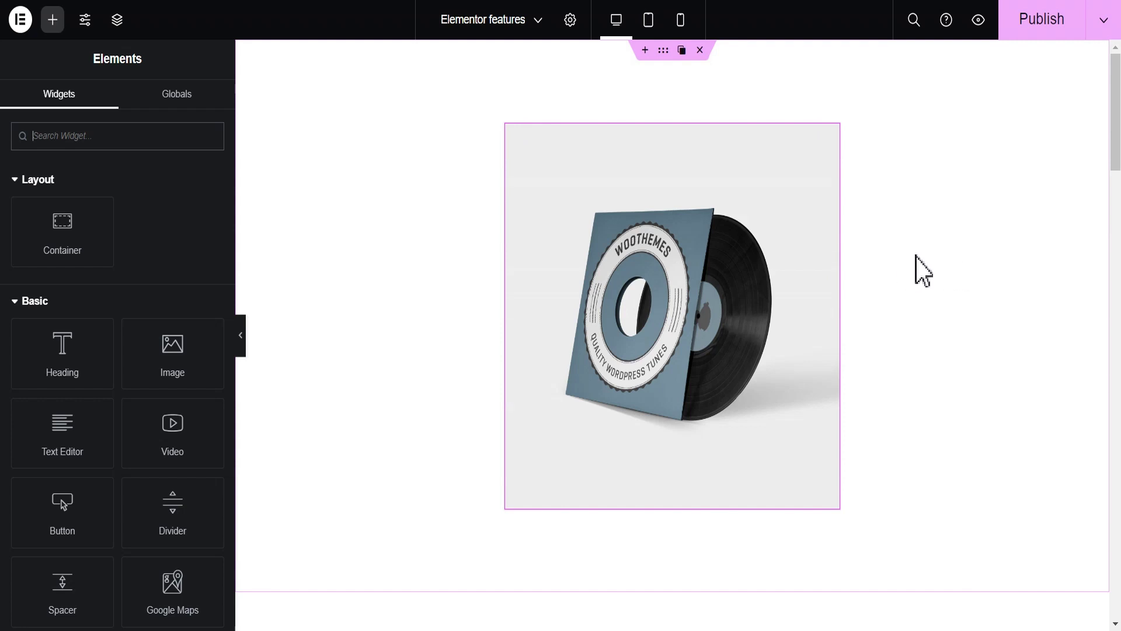
- Open the vinyl image's Transform settings and rotate it to 12
mouse_move(832, 134)
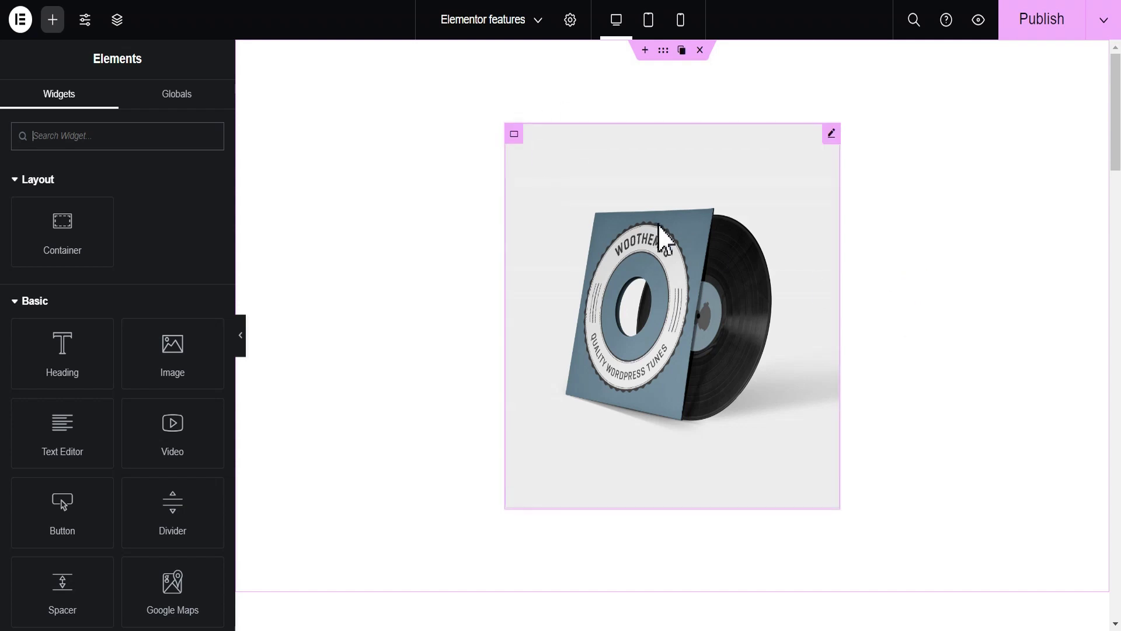
left_click(832, 134)
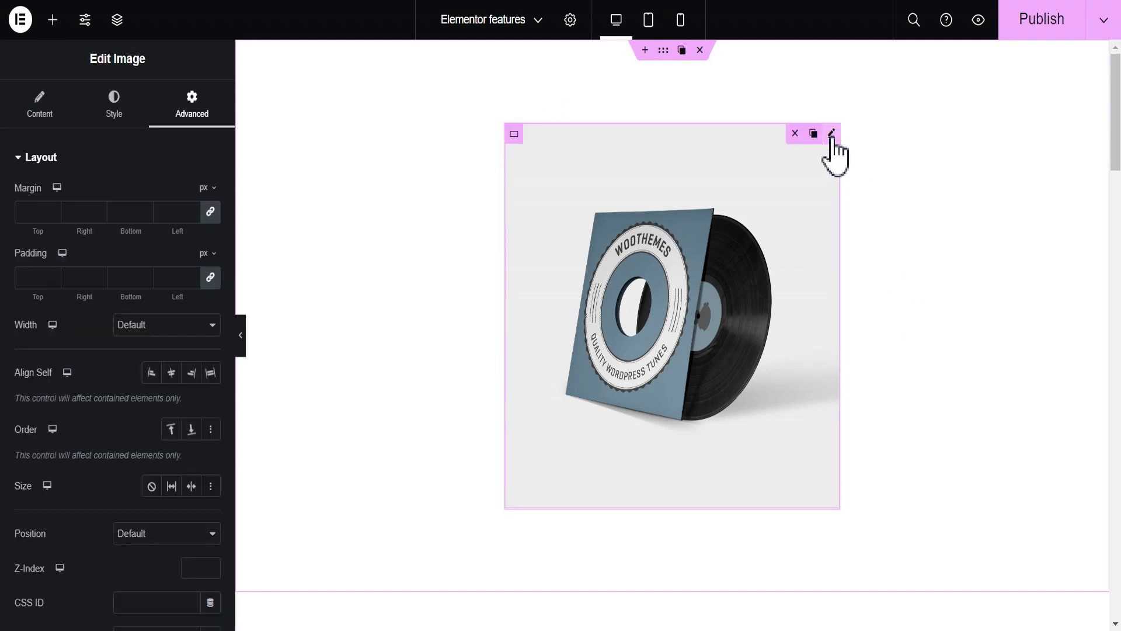
left_click(139, 154)
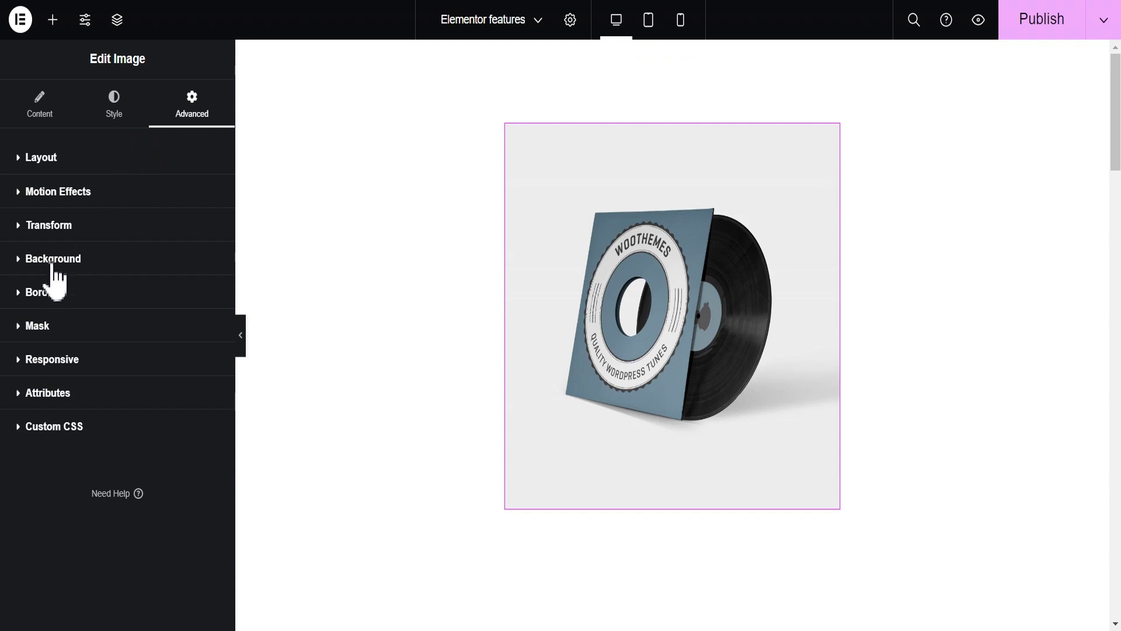
left_click(55, 227)
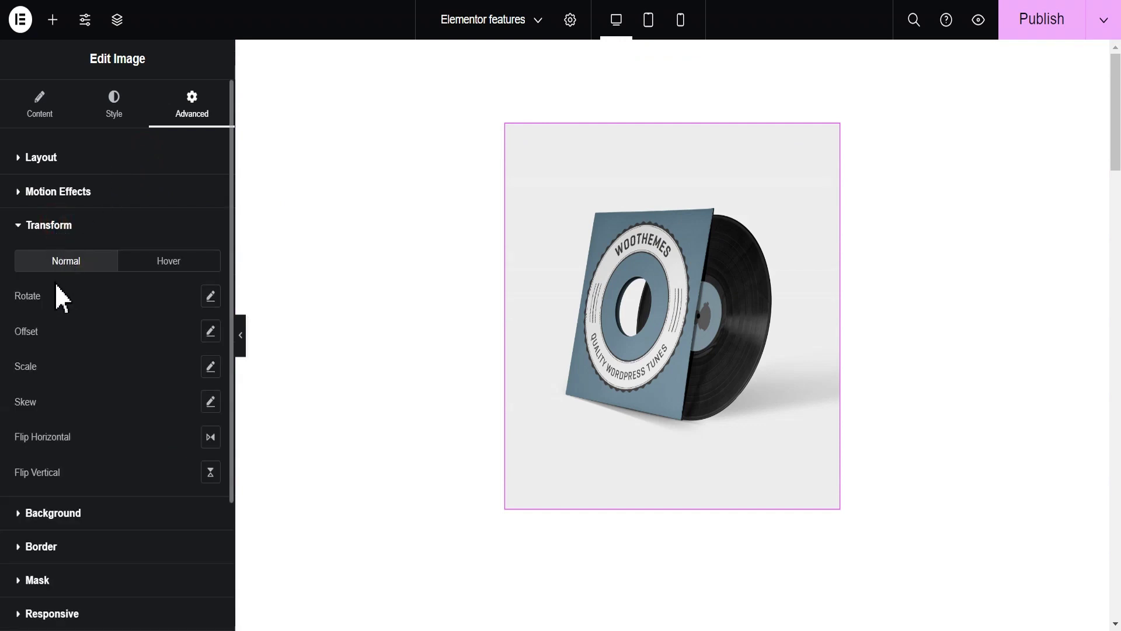
left_click(211, 296)
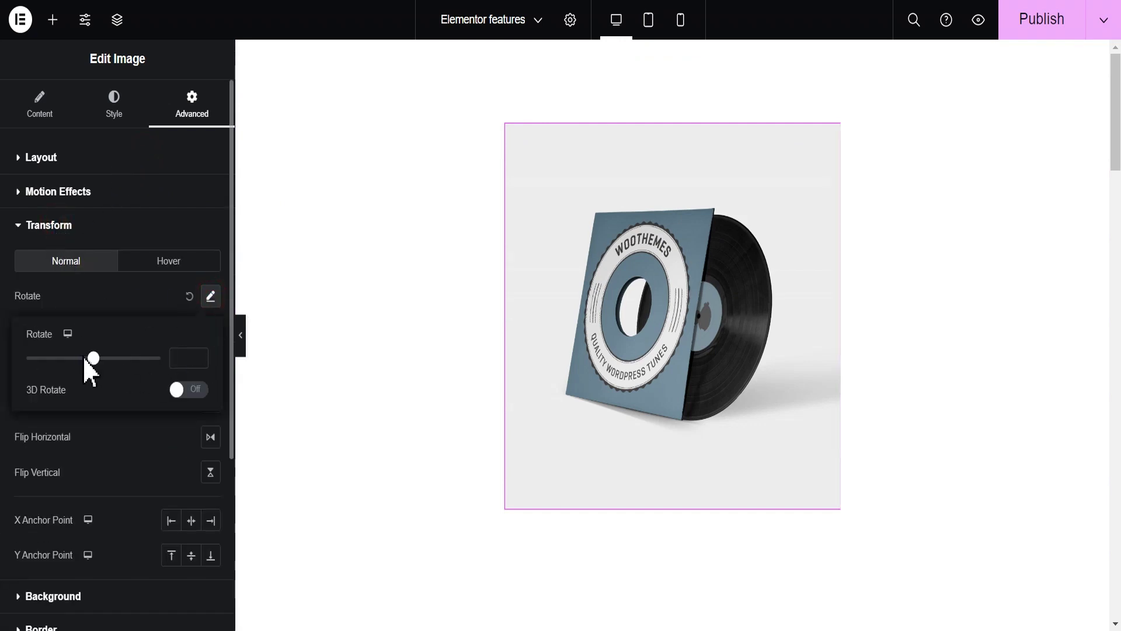
mouse_move(92, 360)
left_mouse_down()
mouse_move(108, 361)
mouse_move(87, 366)
mouse_move(95, 361)
left_mouse_up()
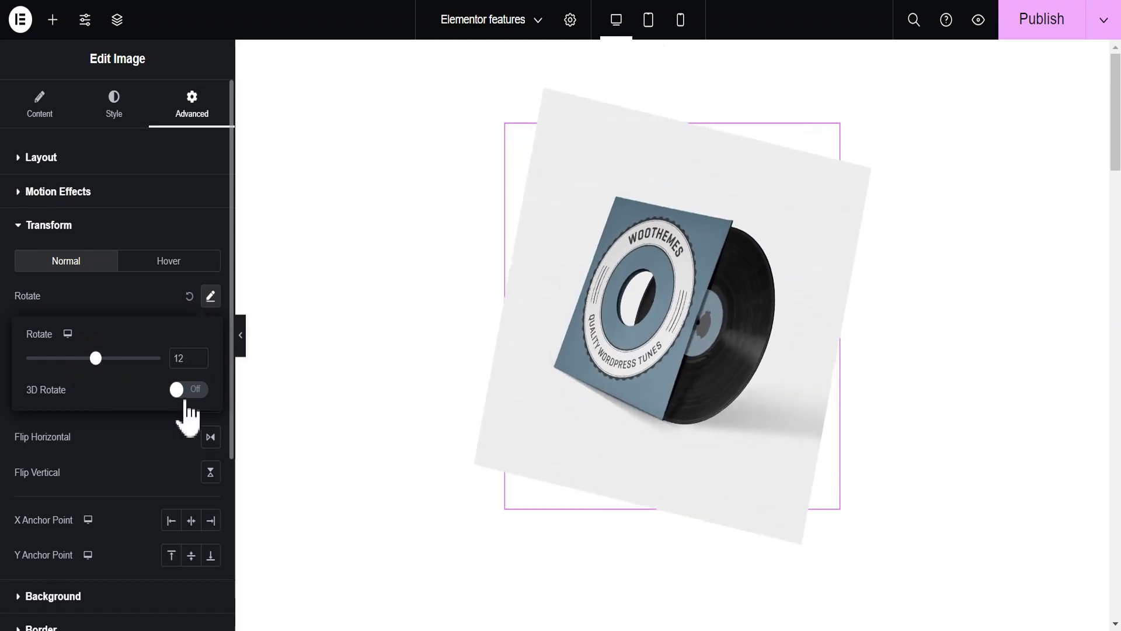
- Try 3D rotation with perspective 756, then disable it and reset the rotation
left_click(196, 390)
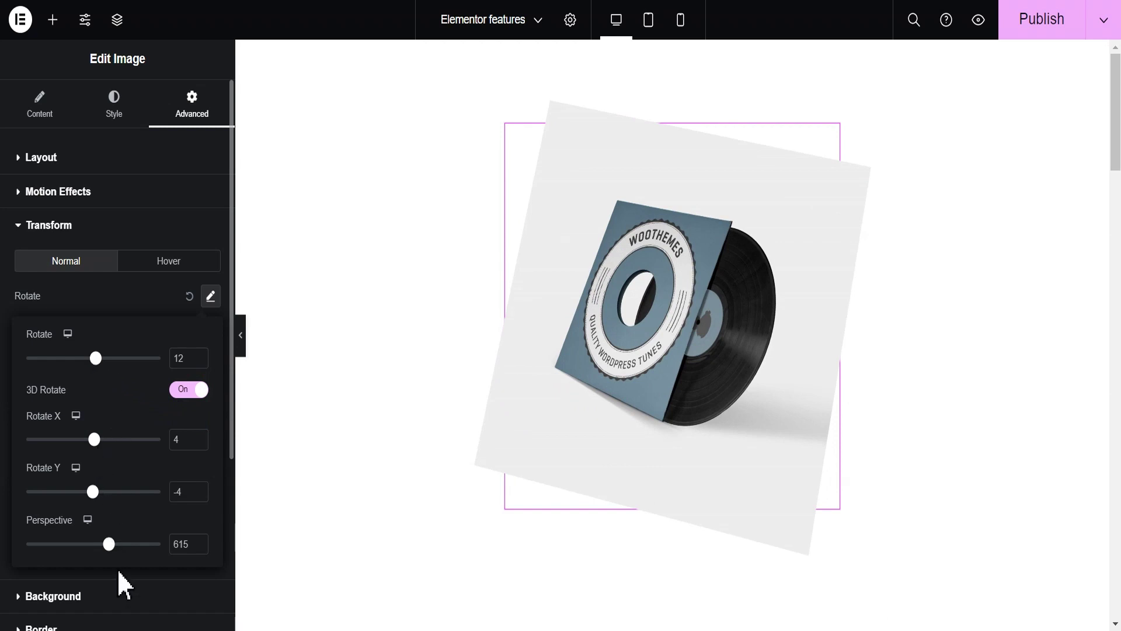
mouse_move(110, 544)
left_mouse_down()
mouse_move(94, 544)
mouse_move(128, 544)
left_mouse_up()
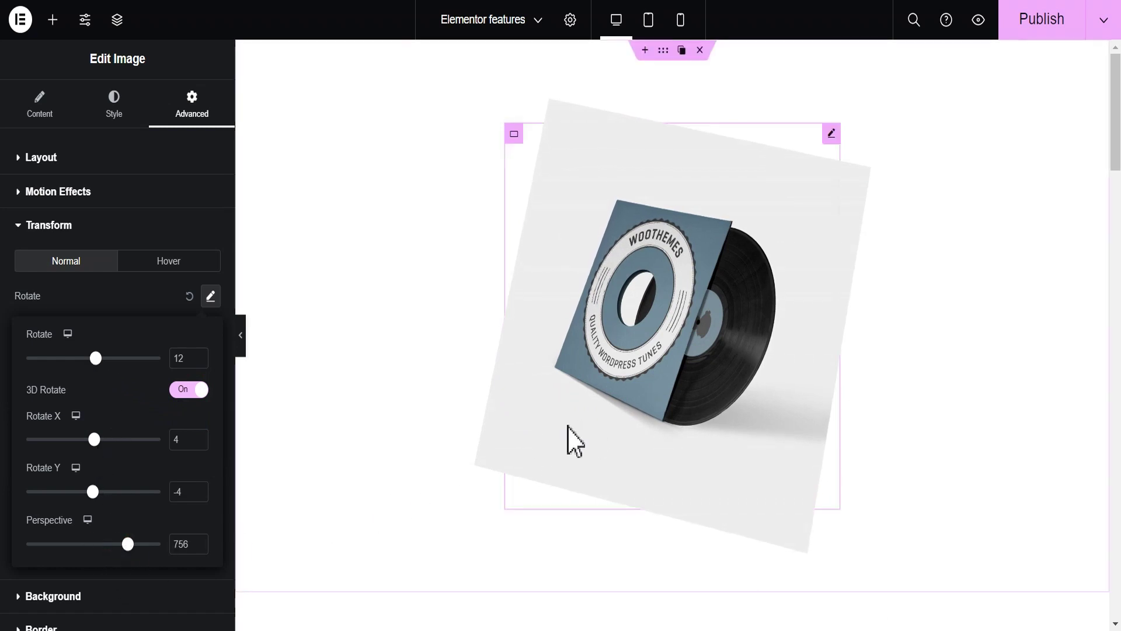
mouse_move(92, 492)
left_mouse_down()
mouse_move(72, 502)
mouse_move(107, 498)
mouse_move(76, 498)
mouse_move(92, 497)
left_mouse_up()
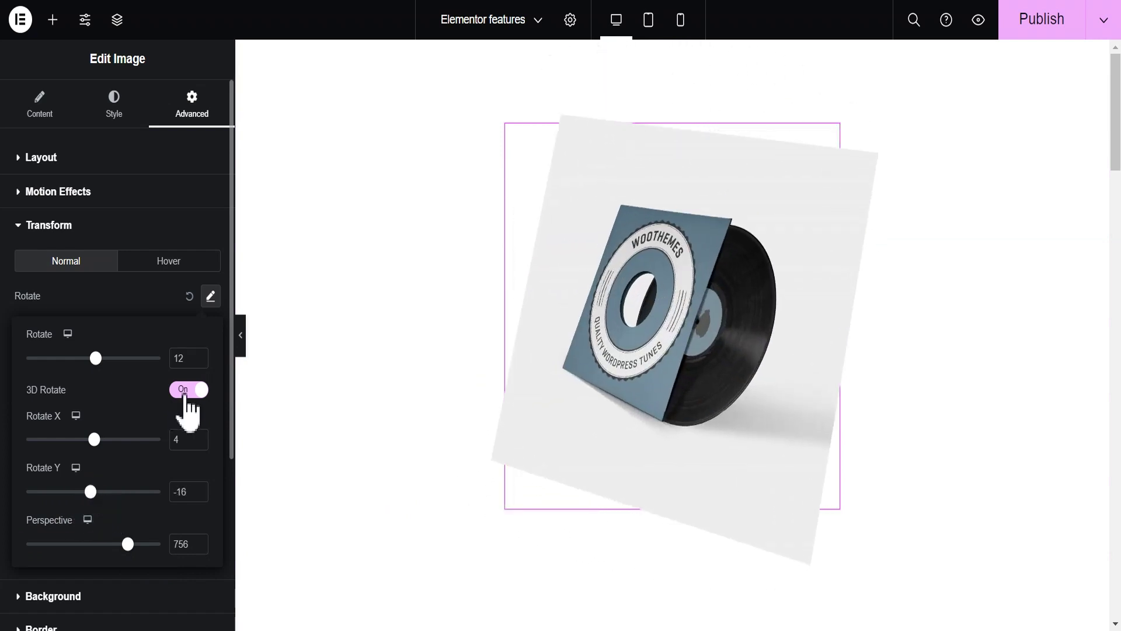
left_click(186, 391)
left_click(190, 296)
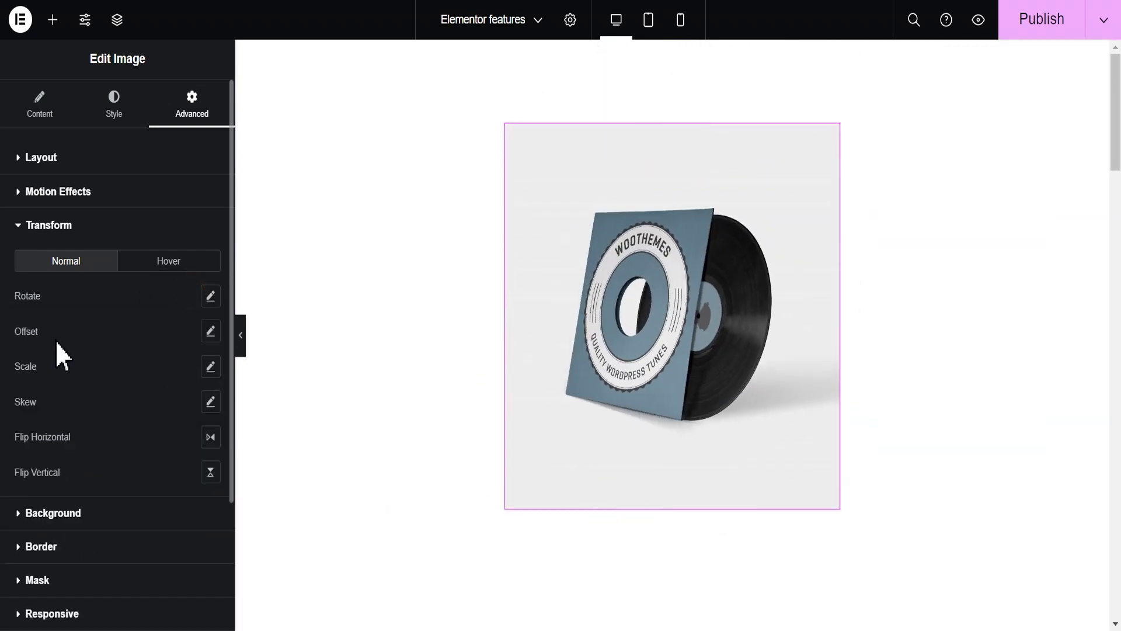
- Try an offset and a scale on the vinyl image, then reset both
left_click(211, 331)
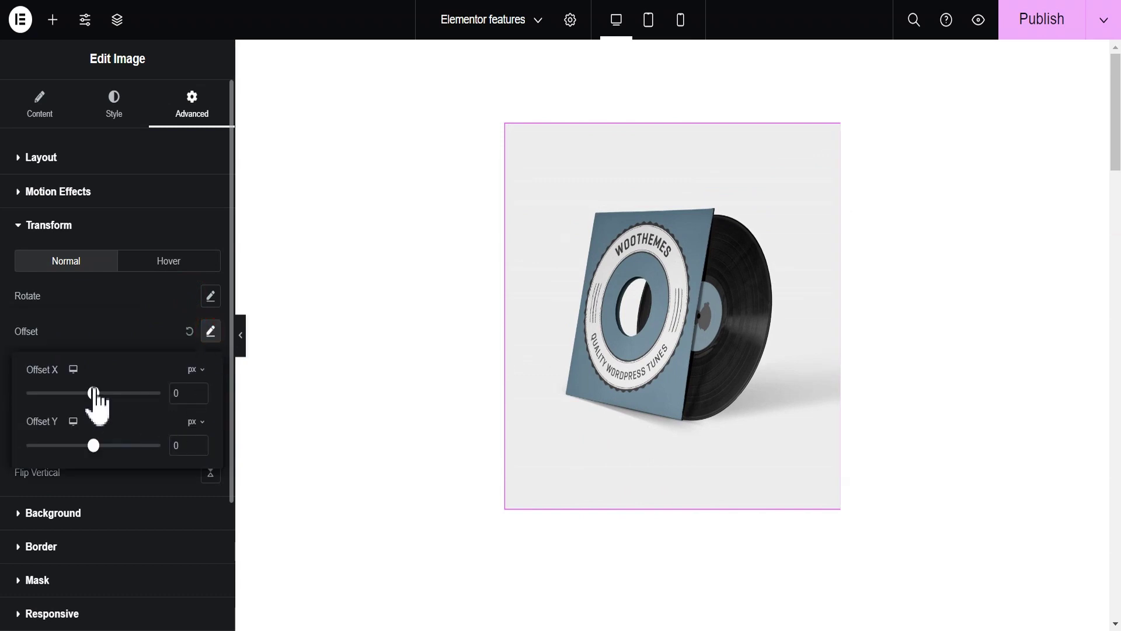
mouse_move(93, 392)
left_mouse_down()
mouse_move(118, 393)
mouse_move(56, 393)
mouse_move(89, 393)
left_mouse_up()
mouse_move(94, 445)
left_mouse_down()
mouse_move(111, 445)
mouse_move(76, 447)
mouse_move(90, 446)
left_mouse_up()
left_click(188, 331)
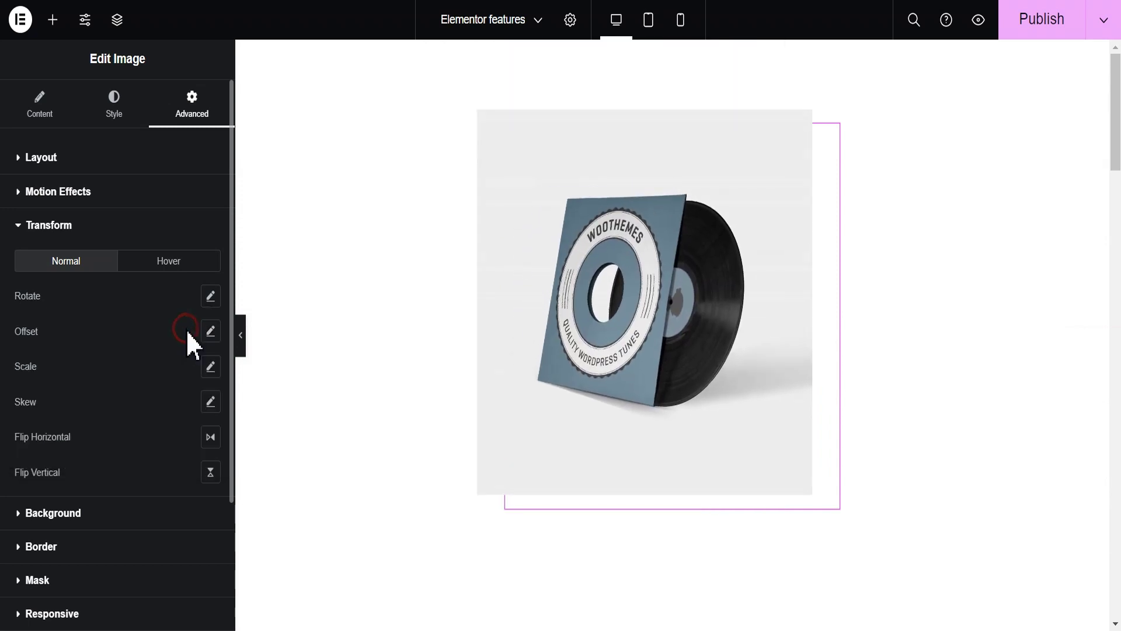
left_click(211, 367)
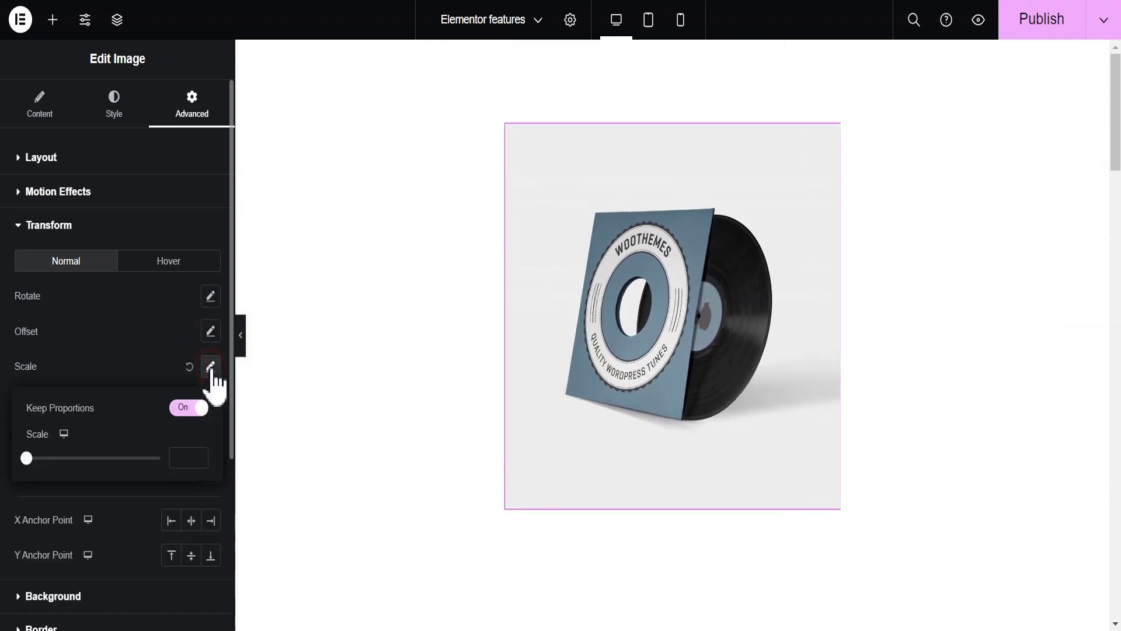
left_click_drag(26, 458, 93, 459)
left_click(108, 325)
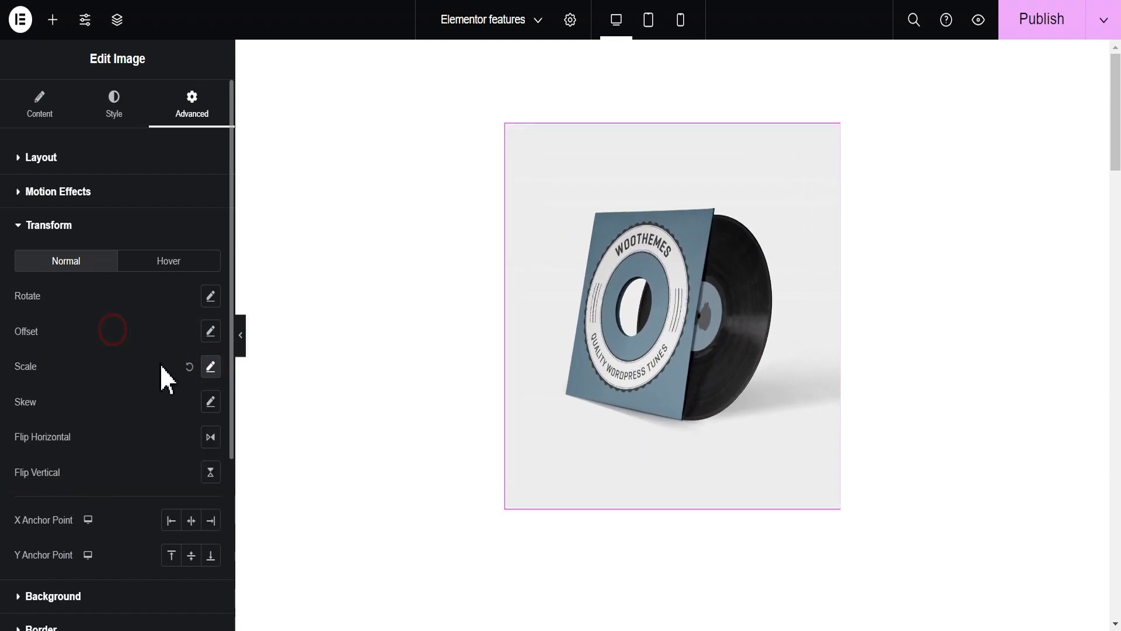
left_click(188, 367)
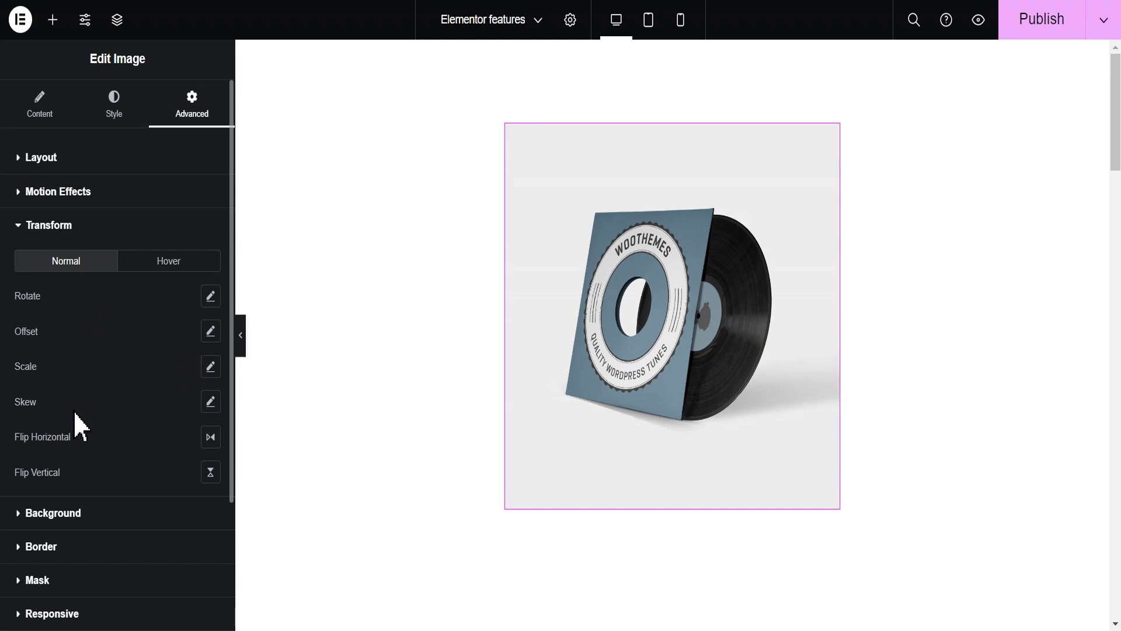
- Try and clear a skew, then flip the image horizontally and vertically
left_click(210, 401)
mouse_move(93, 464)
left_mouse_down()
mouse_move(83, 464)
mouse_move(96, 464)
left_mouse_up()
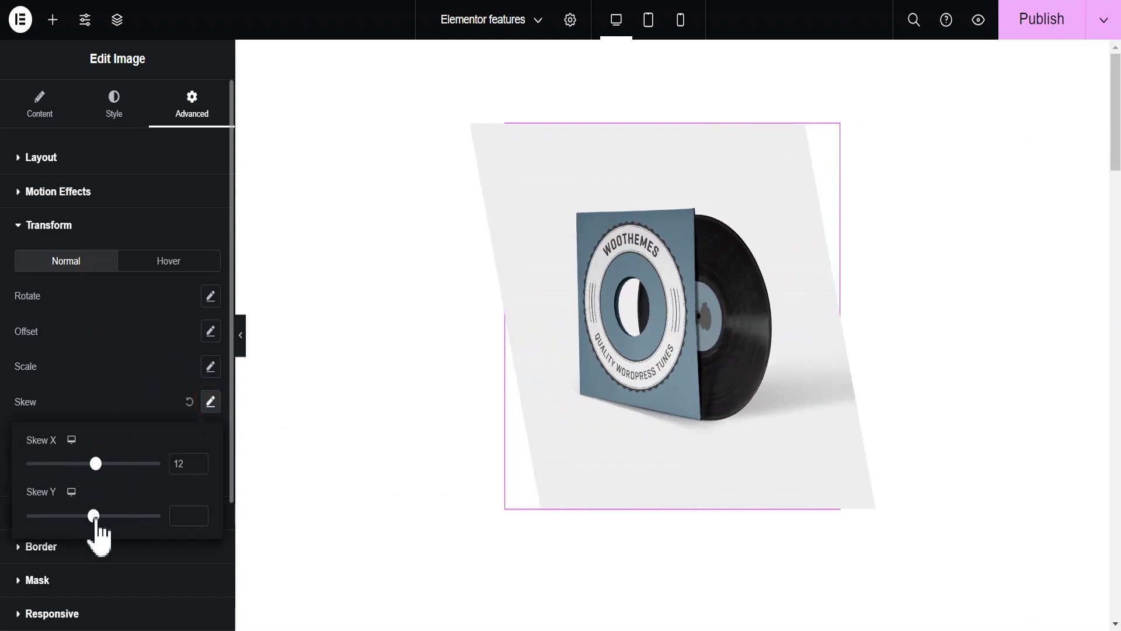
left_click_drag(93, 515, 105, 515)
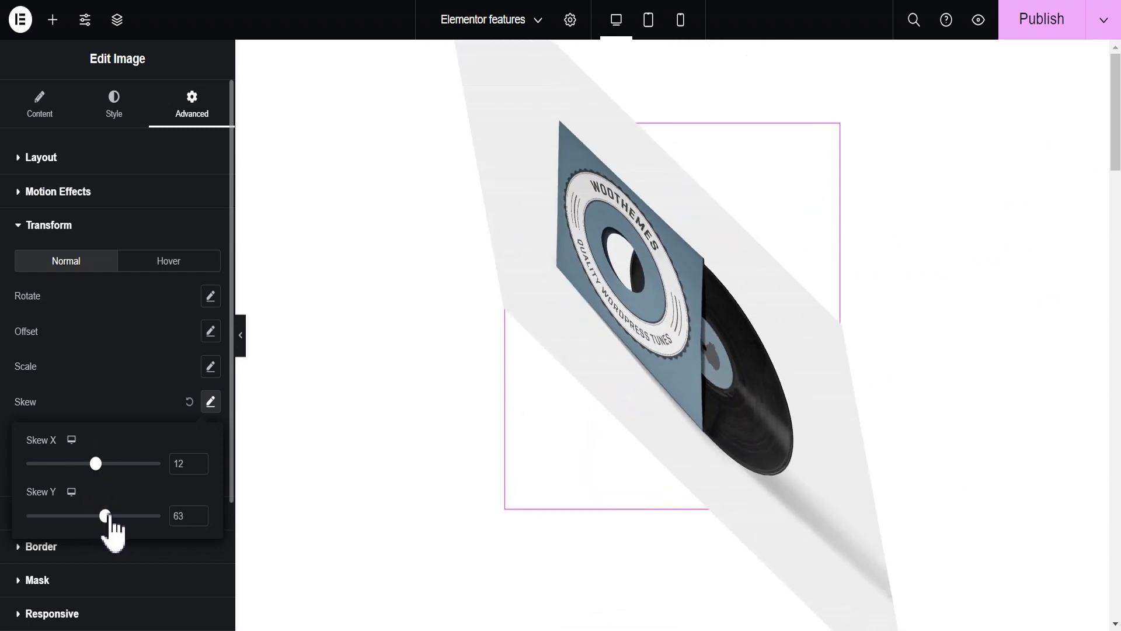
left_click(188, 402)
left_click(210, 437)
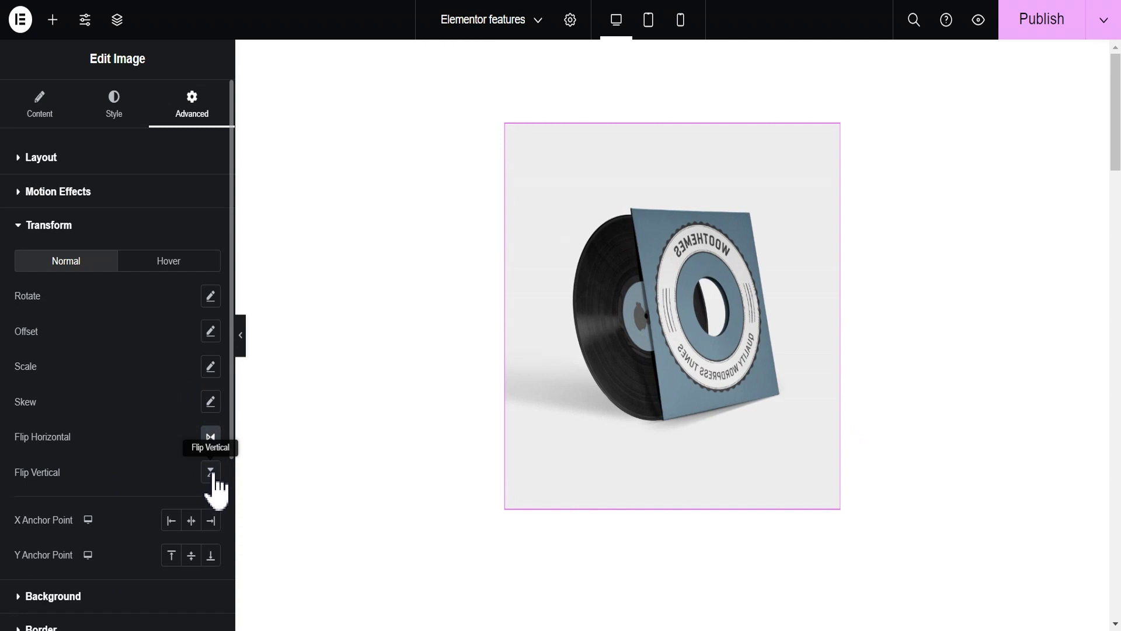
left_click(211, 473)
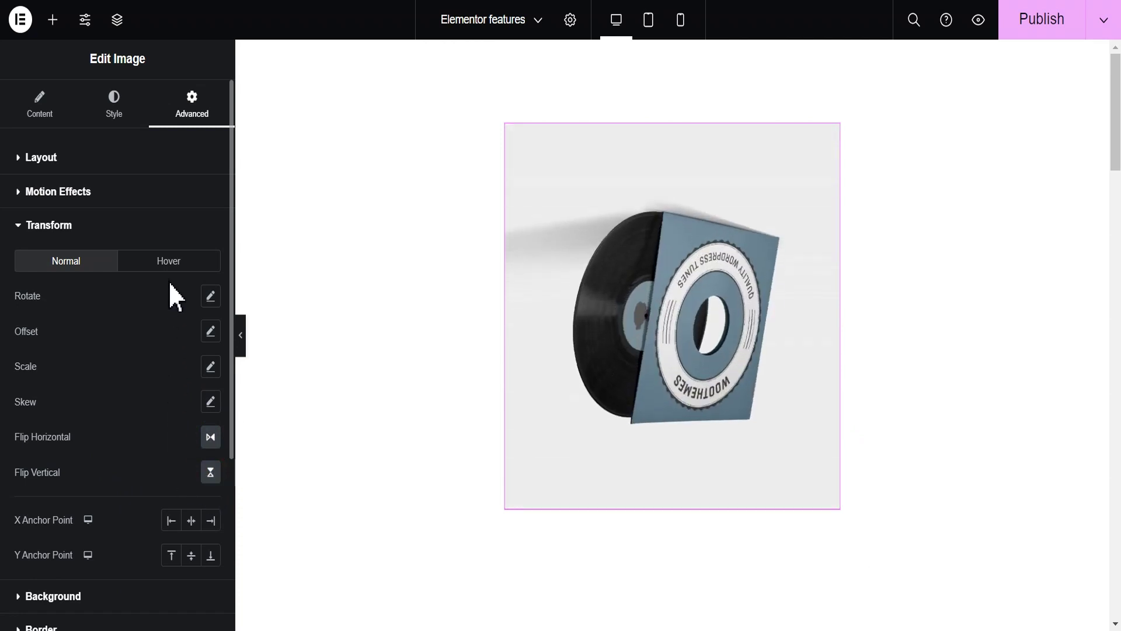
left_click(166, 266)
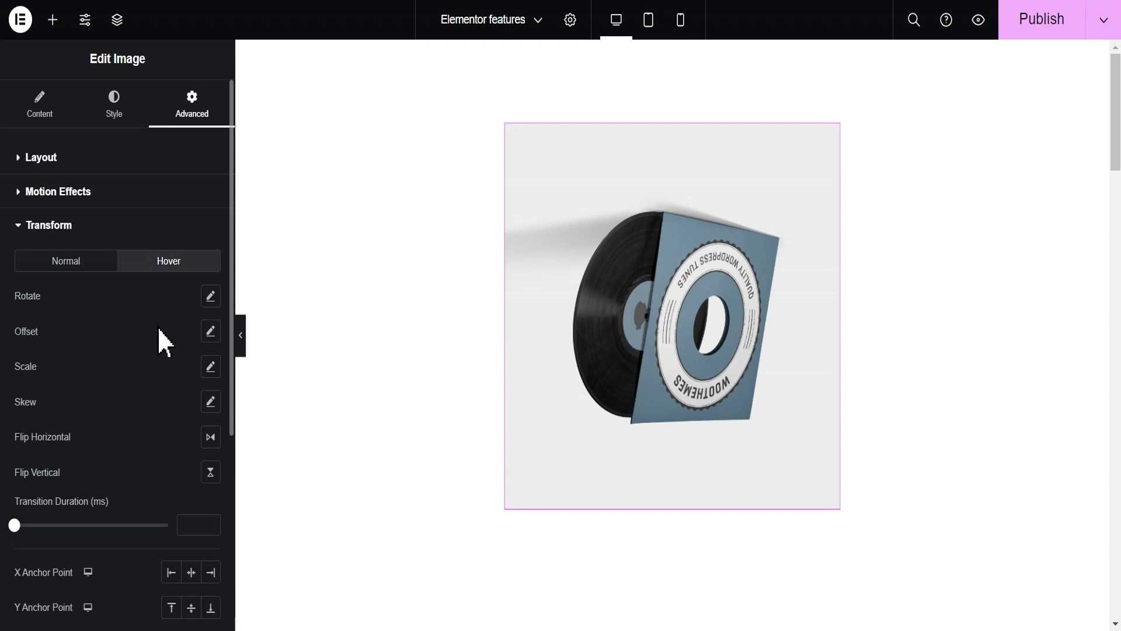
- Make the vinyl image rotate 125 on hover with a 1000 ms transition
left_click(211, 296)
left_click_drag(112, 358, 119, 359)
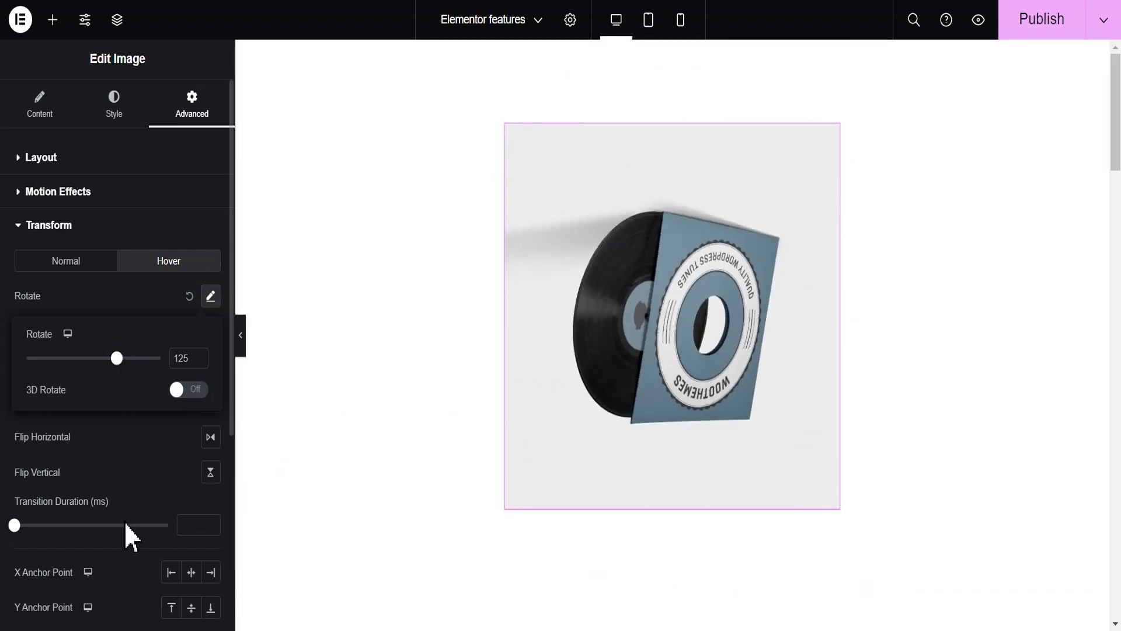
left_click(194, 526)
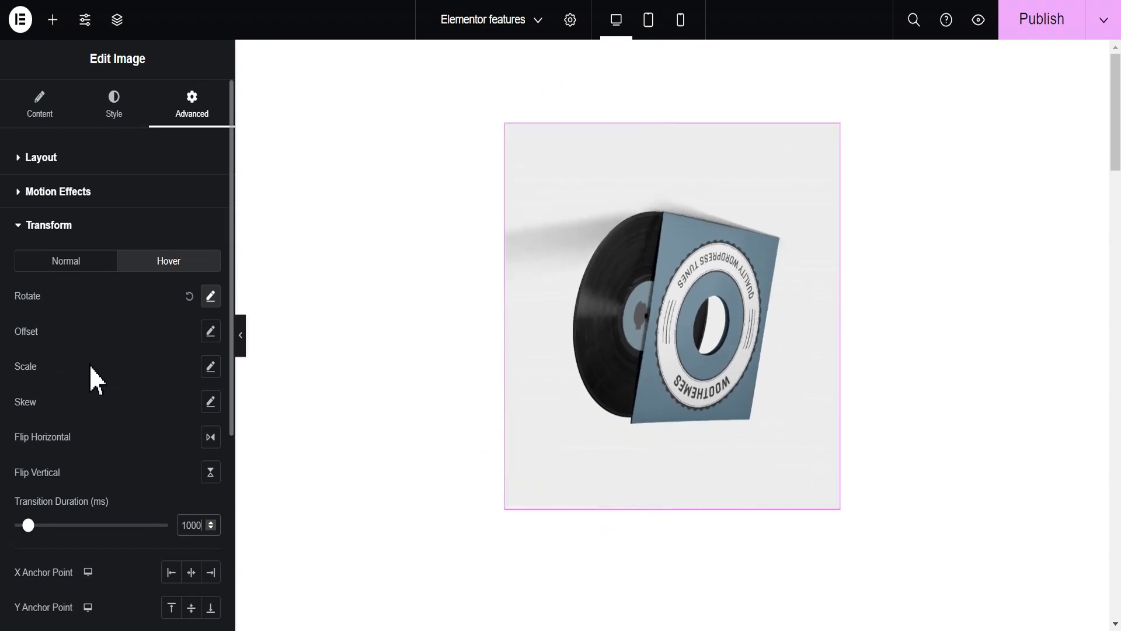
- Set the hover scale to 0.4 and the hover offset to X 34, Y 45
left_click(211, 367)
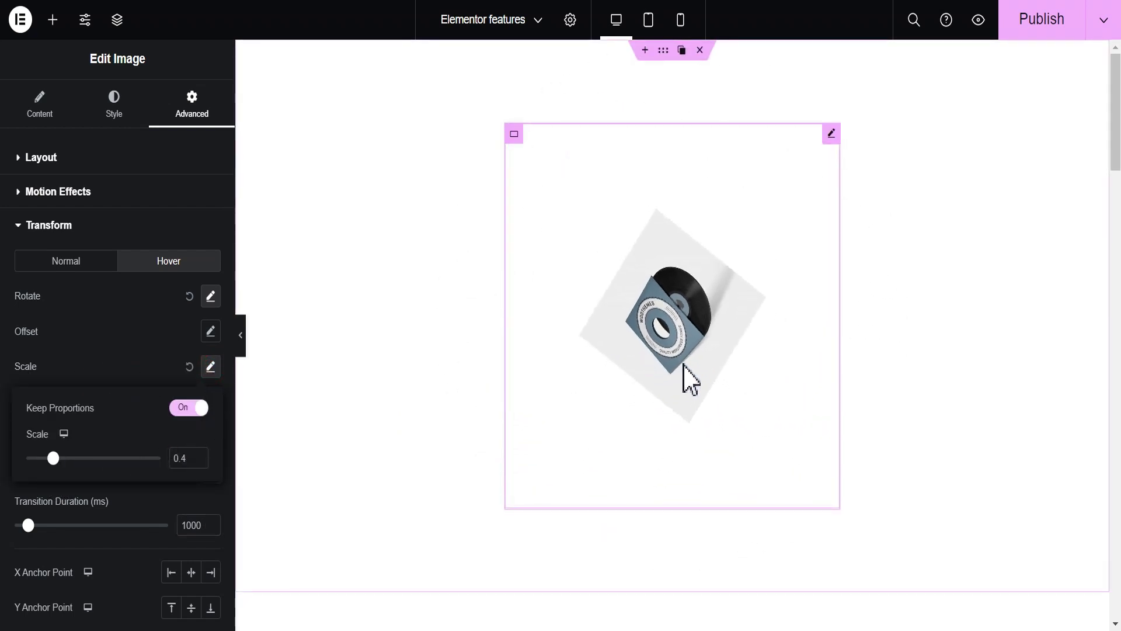
mouse_move(680, 353)
left_click(136, 366)
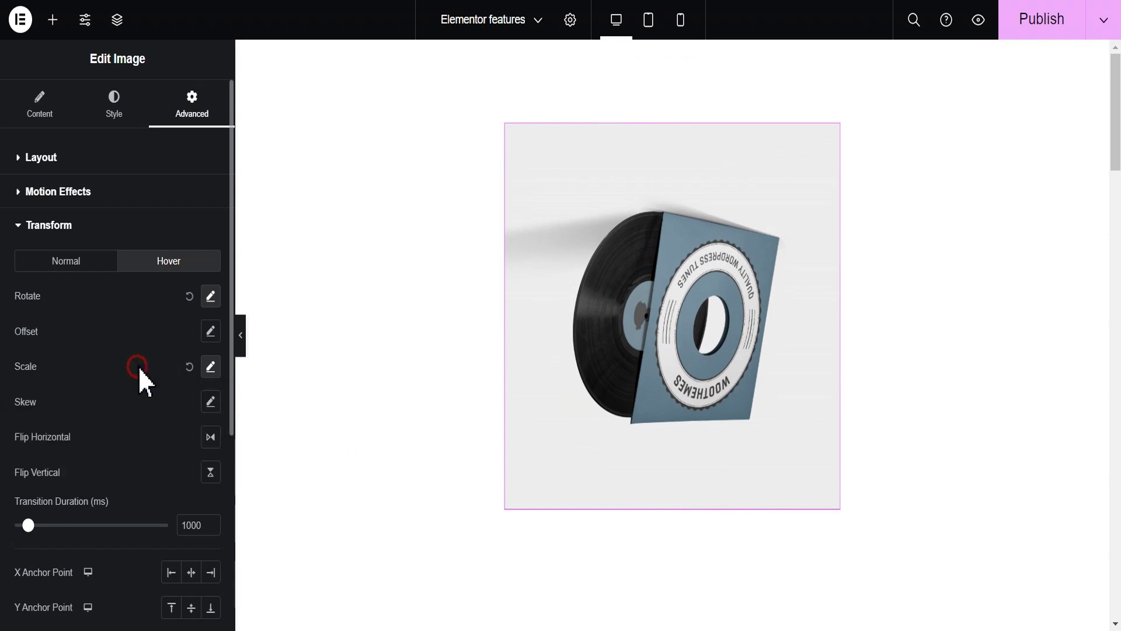
left_click(207, 332)
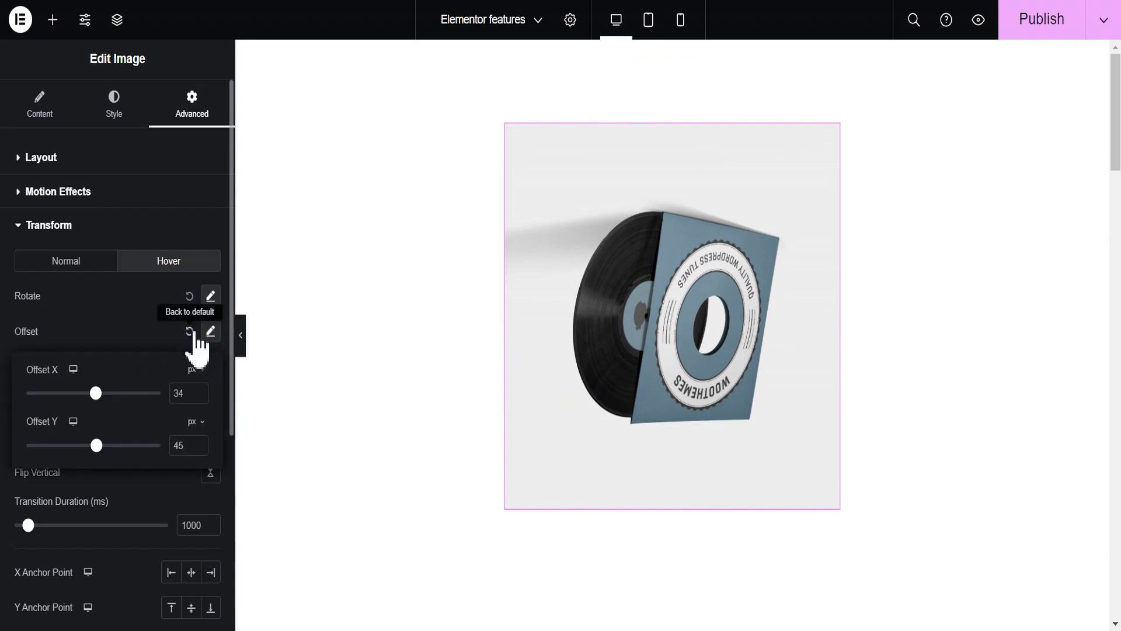
mouse_move(608, 356)
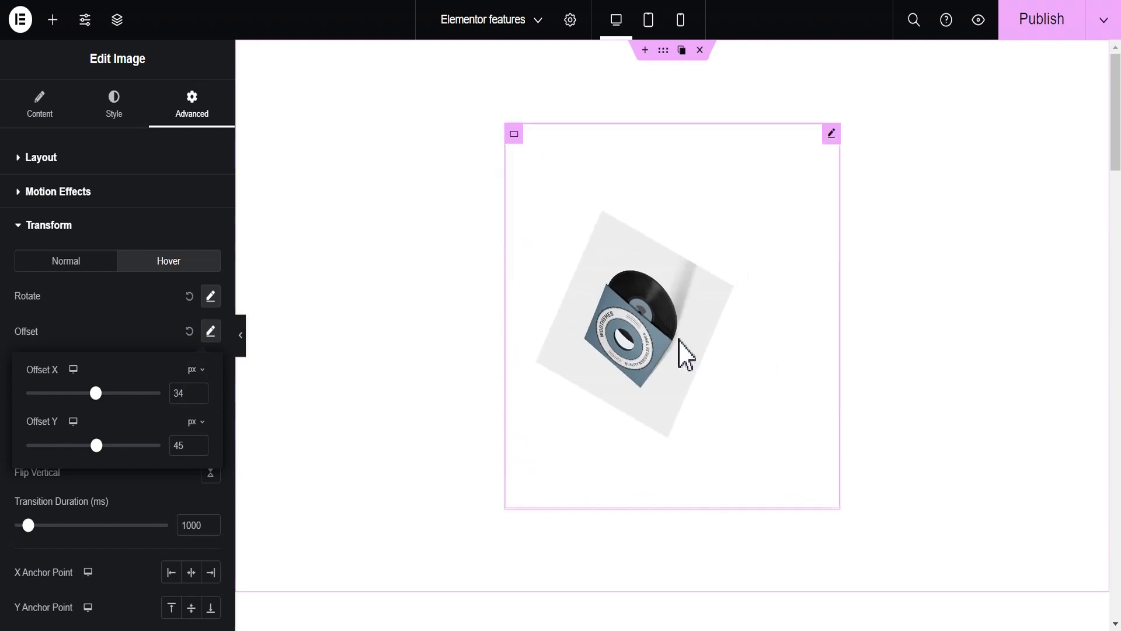
left_click(132, 319)
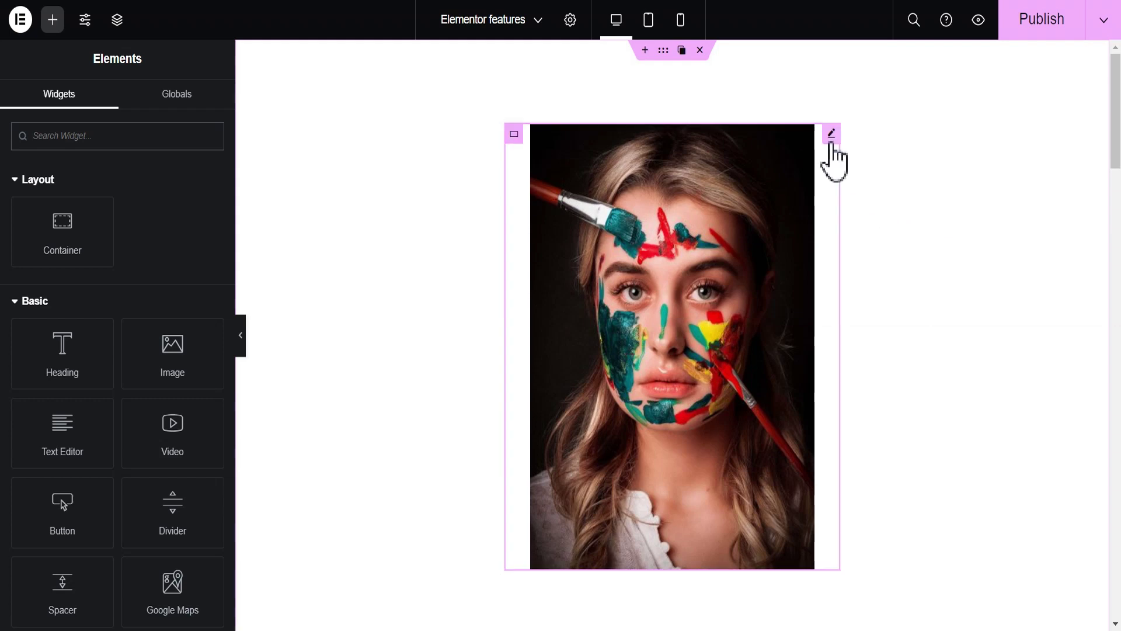
- In the portrait image's Advanced settings, switch Mask on
left_click(833, 135)
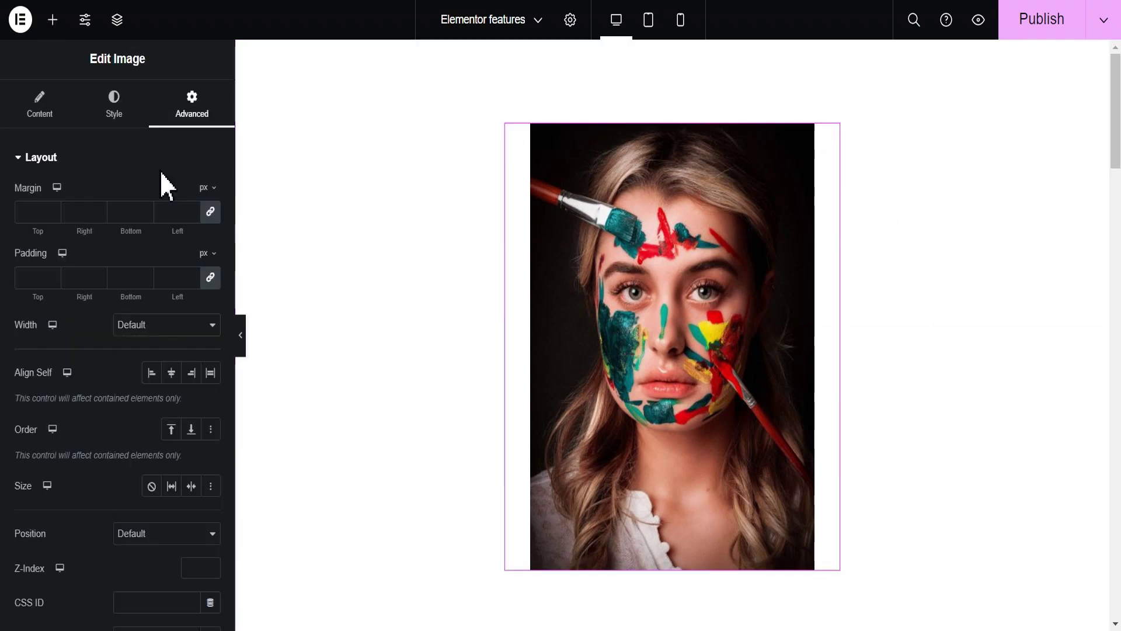
left_click(102, 159)
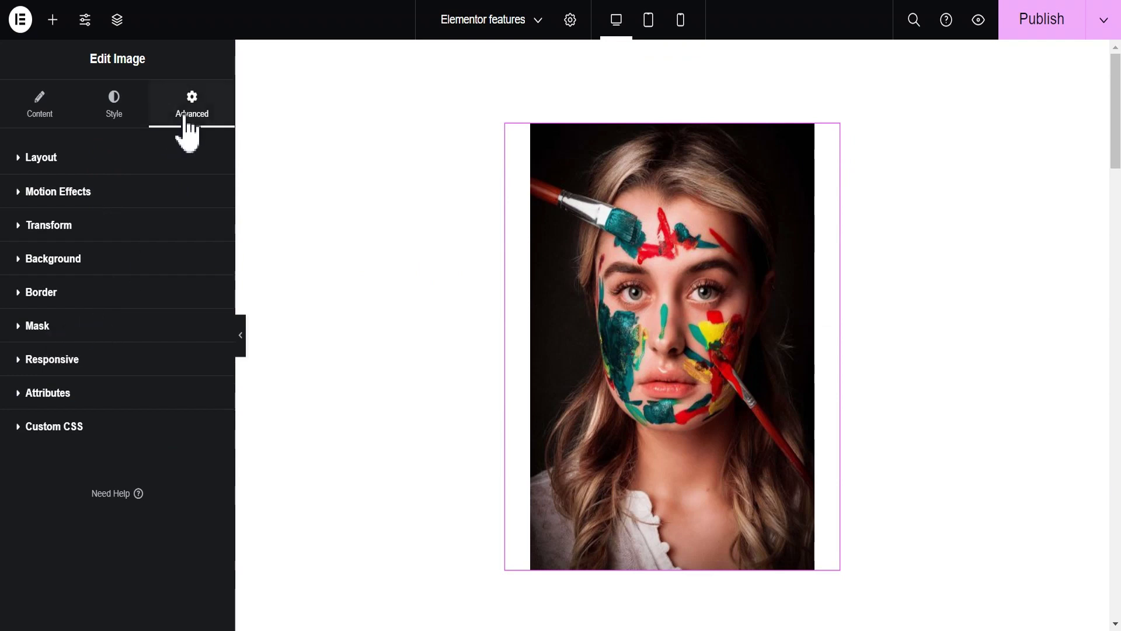
left_click(43, 329)
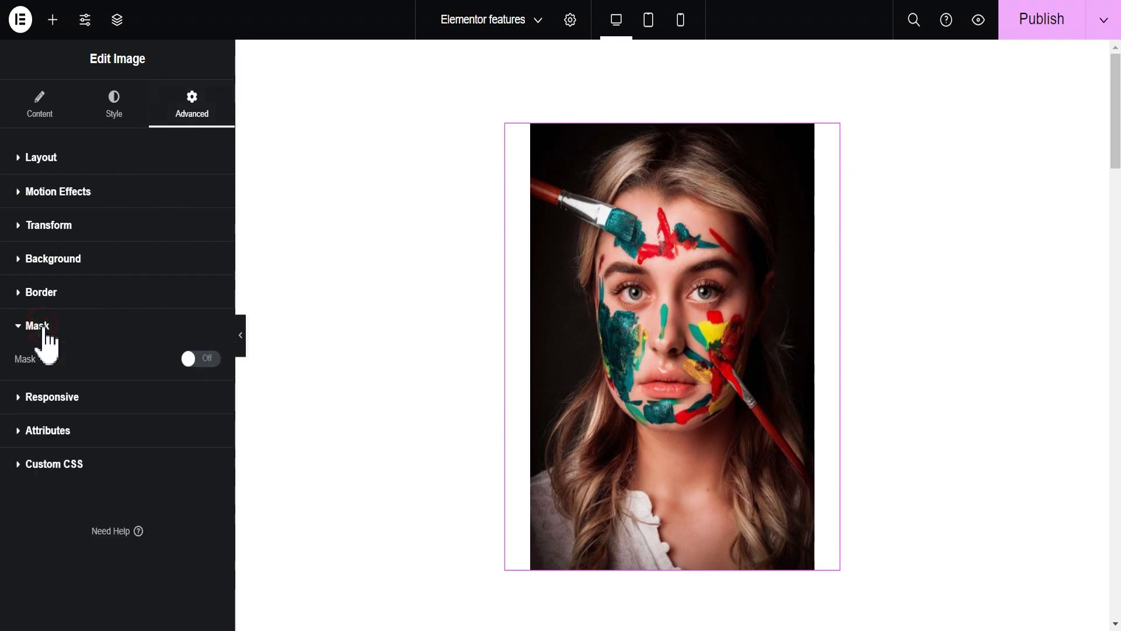
left_click(205, 359)
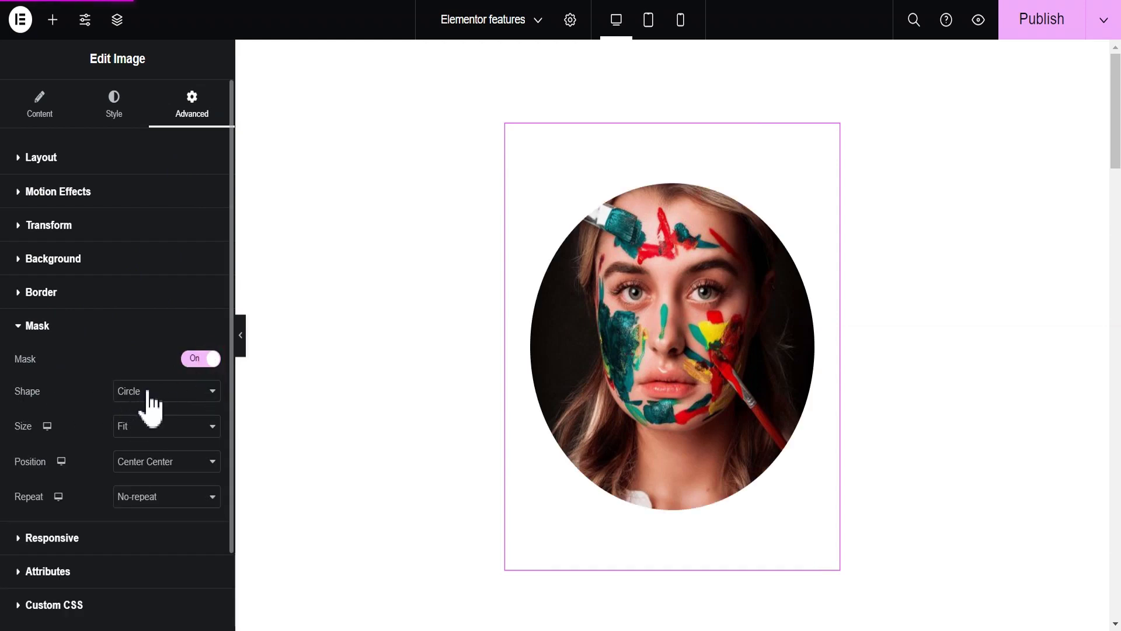
- Preview the Flower, Sketch, Triangle, Blob and Hexagon mask shapes, then set Shape to Custom
left_click(150, 397)
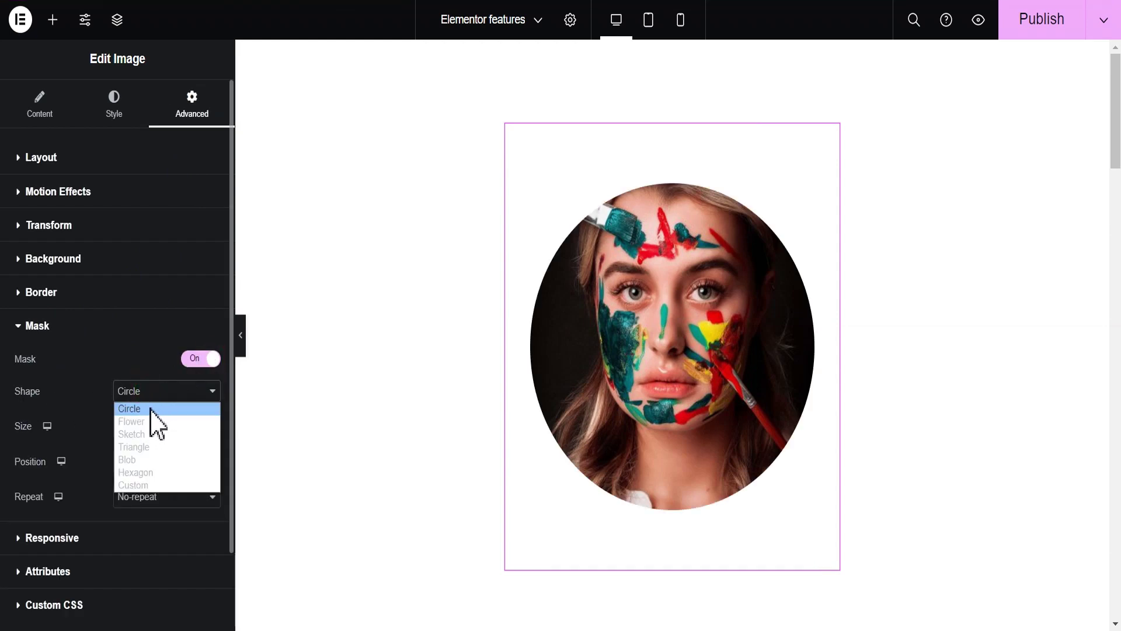
left_click(150, 422)
left_click(150, 391)
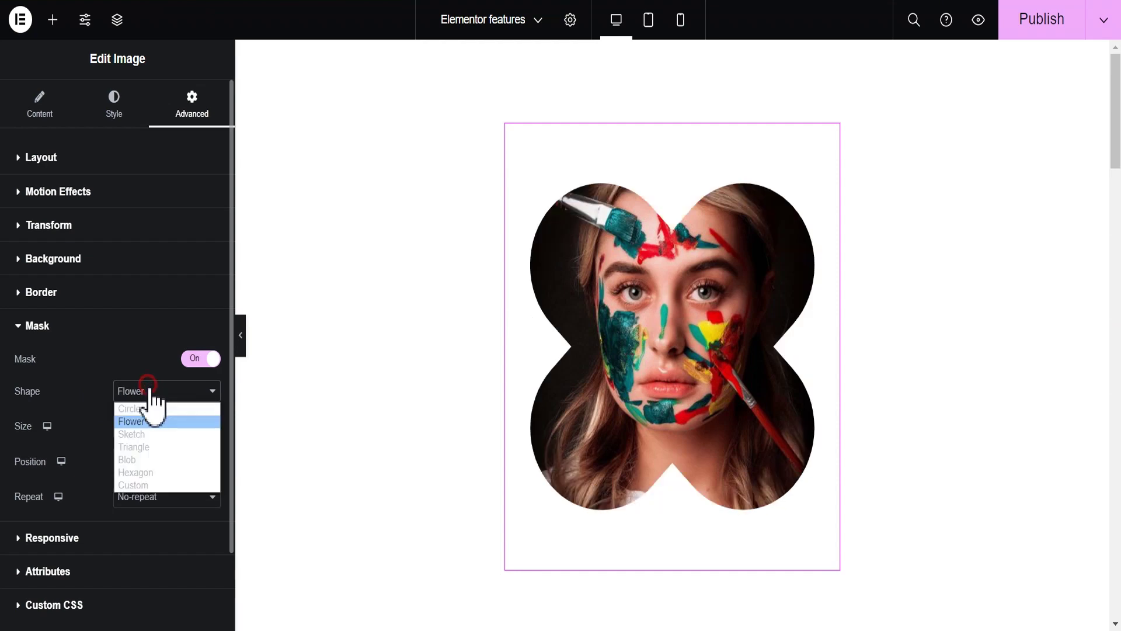
left_click(144, 435)
left_click(153, 391)
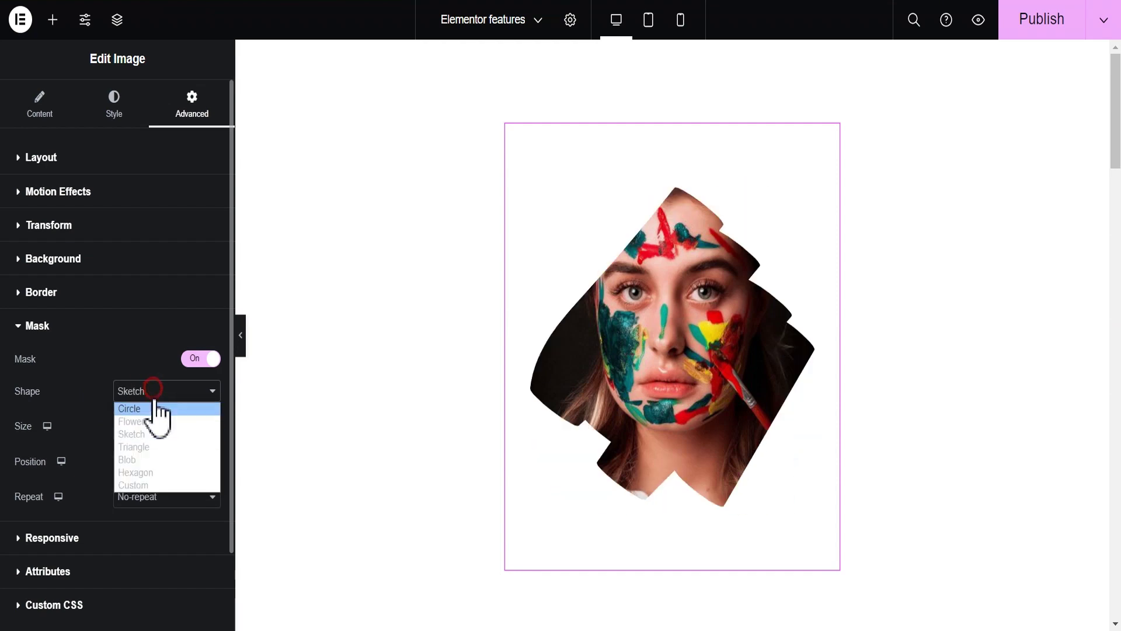
left_click(152, 448)
left_click(148, 390)
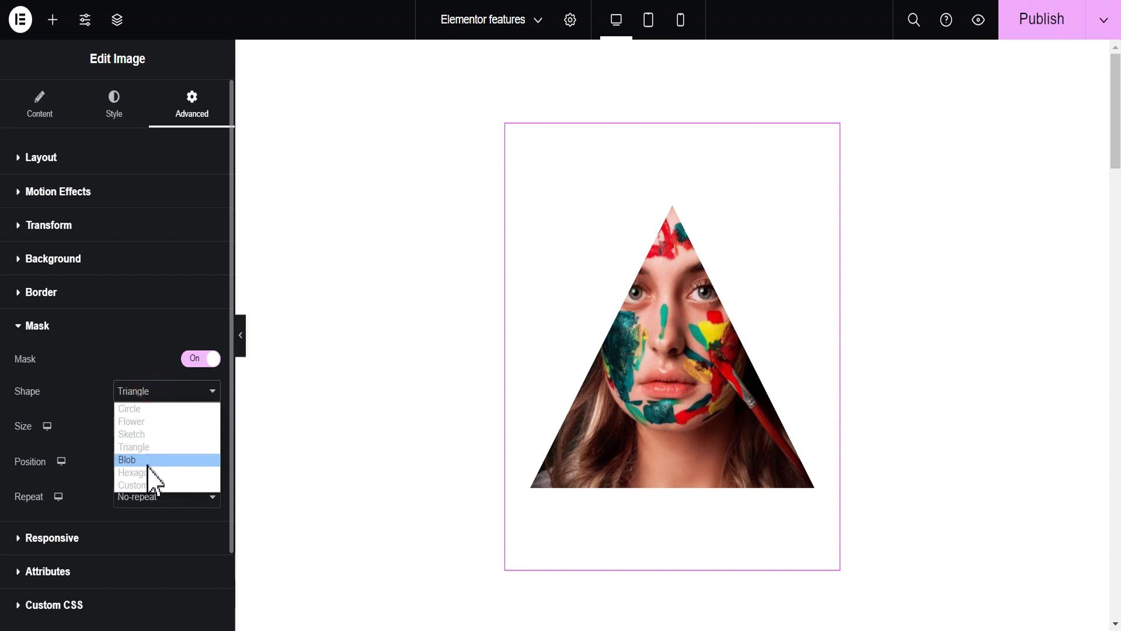
left_click(146, 461)
left_click(151, 392)
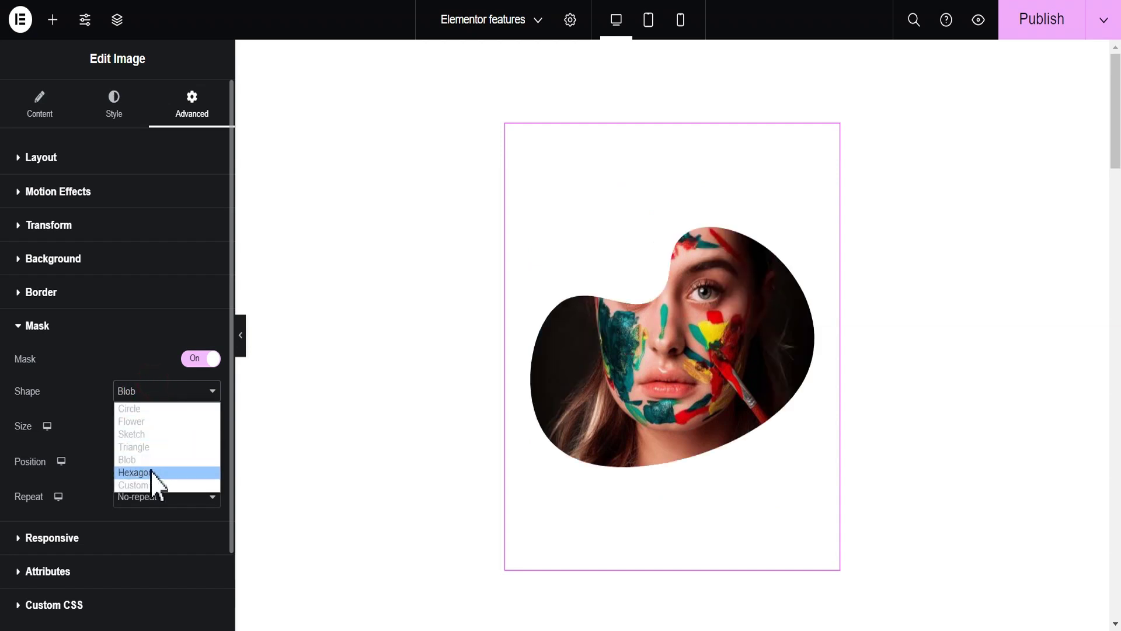
left_click(151, 471)
left_click(154, 391)
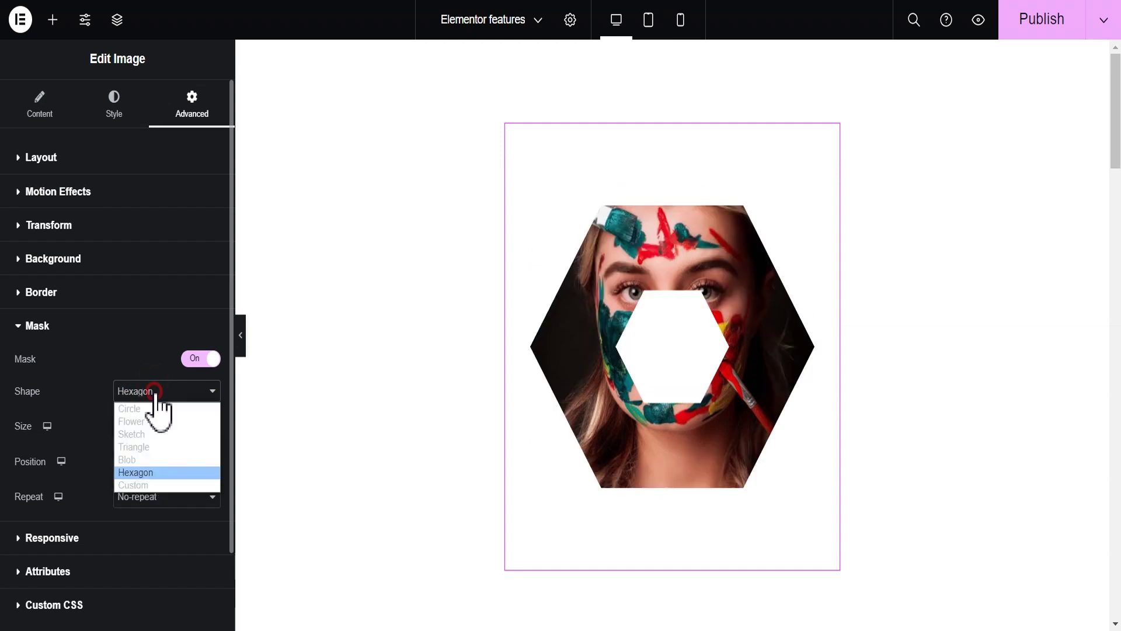
left_click(149, 485)
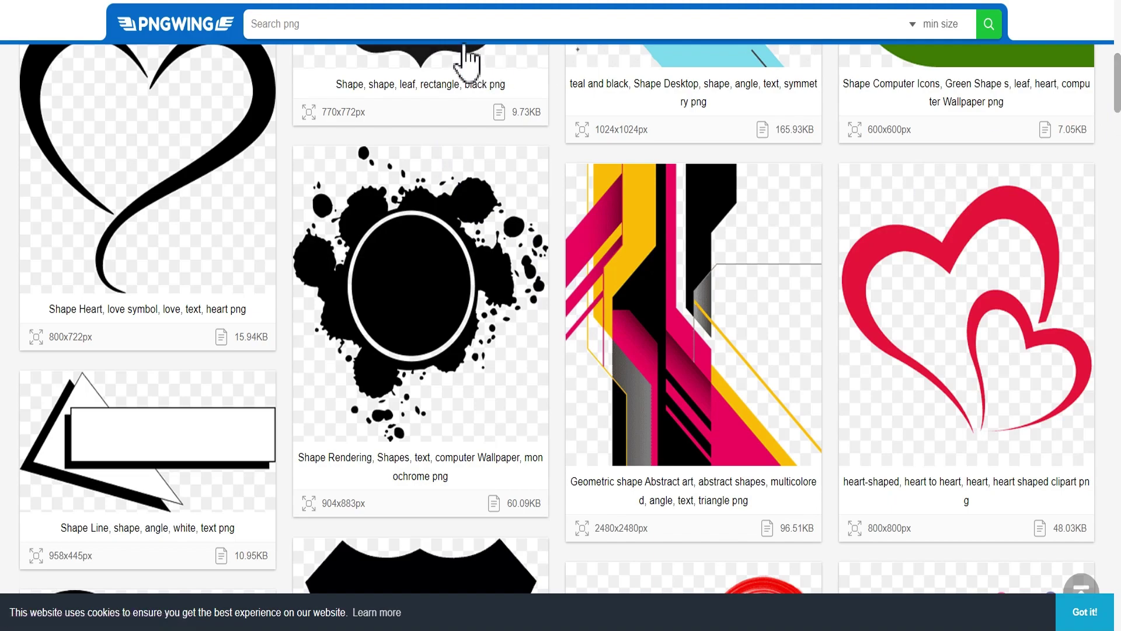
- Scroll the PNGWing shape page and switch to the downloaded leaf files
scroll(1016, 114, "down", 20)
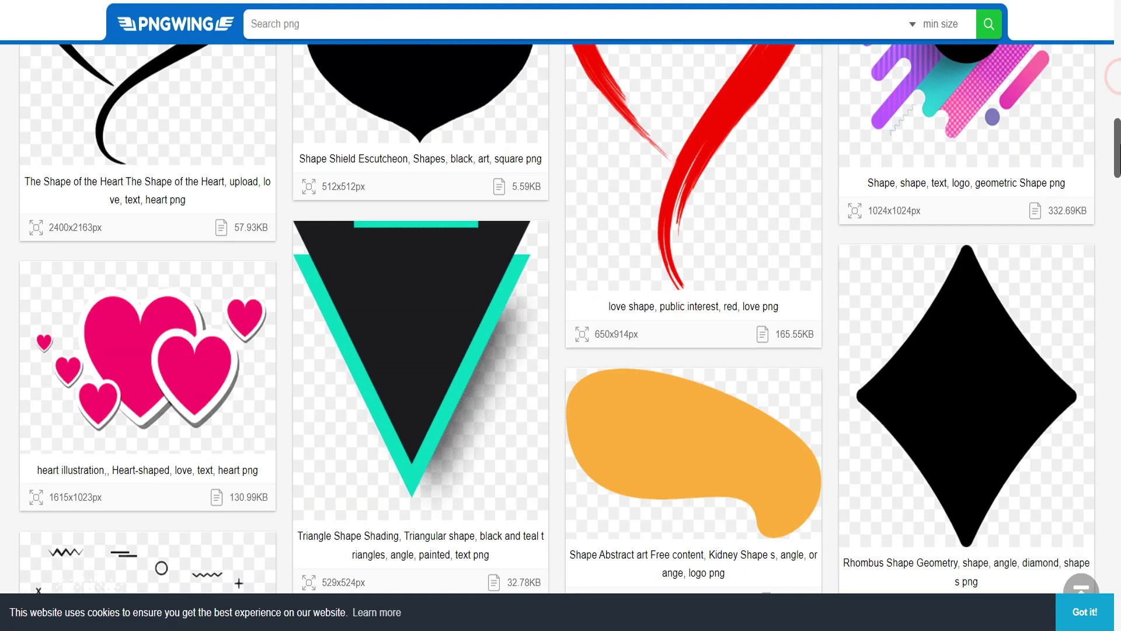
scroll(834, 375, "up", 4)
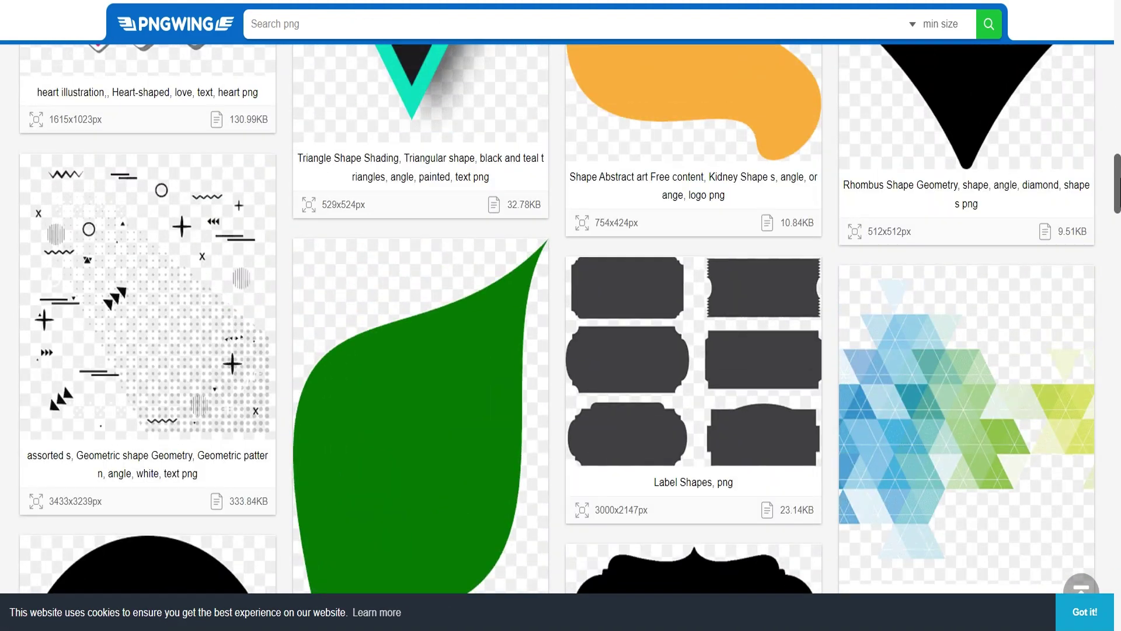
left_click_drag(1117, 168, 1117, 121)
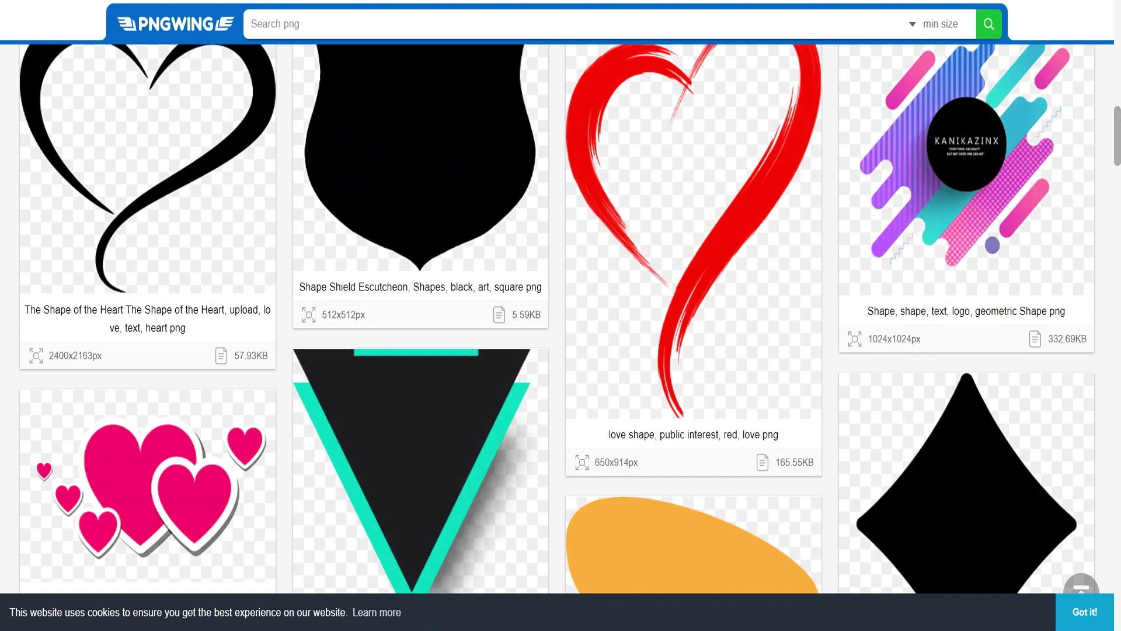
key("alt+Tab")
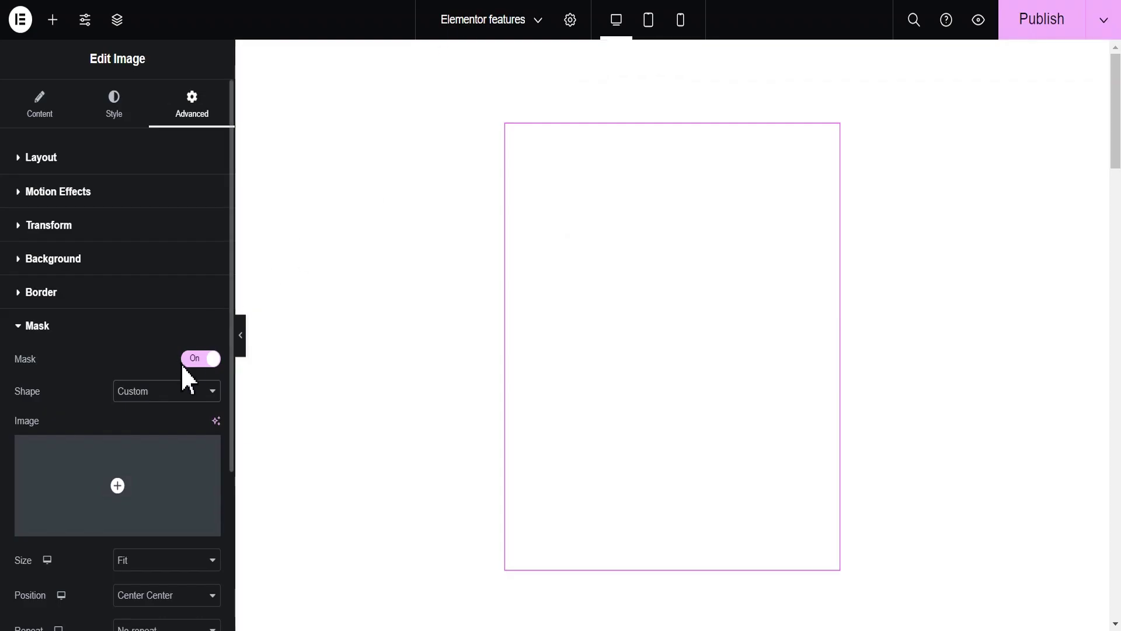
- Upload both downloaded pngwing leaf files into the mask image's media library
left_click(120, 493)
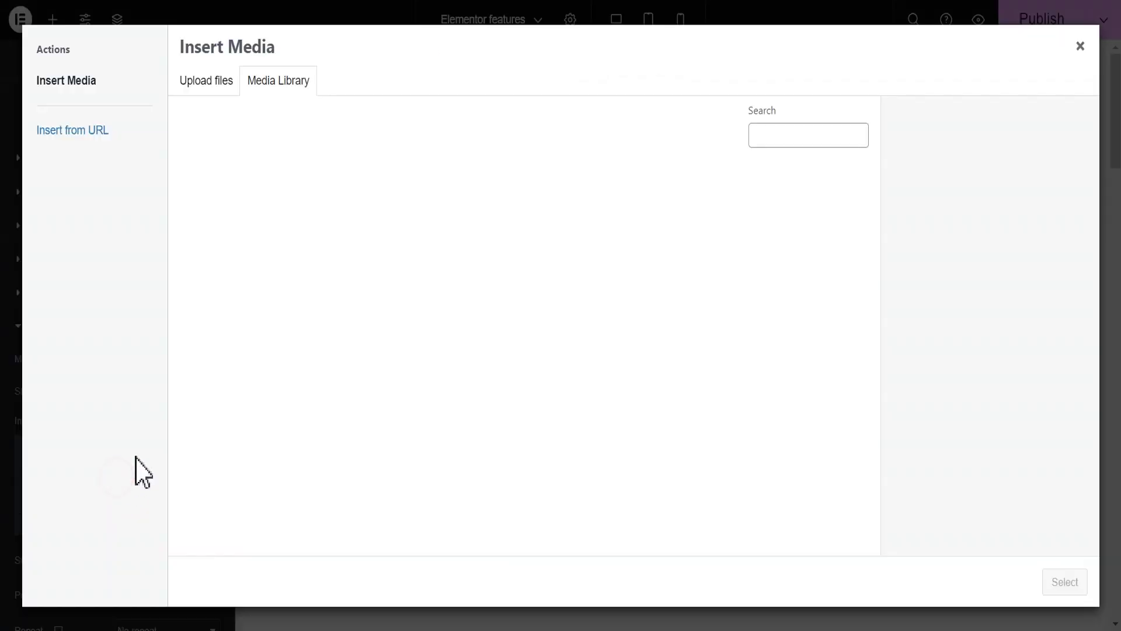
key("alt+Tab")
left_click_drag(283, 212, 347, 374)
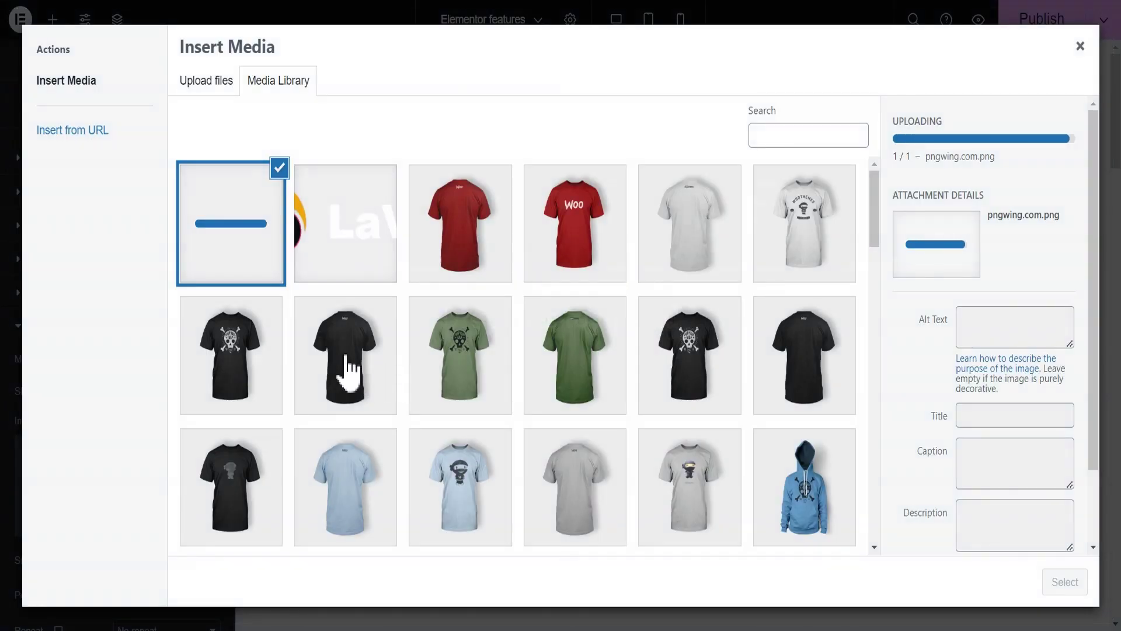
left_click(376, 618)
left_click(192, 172)
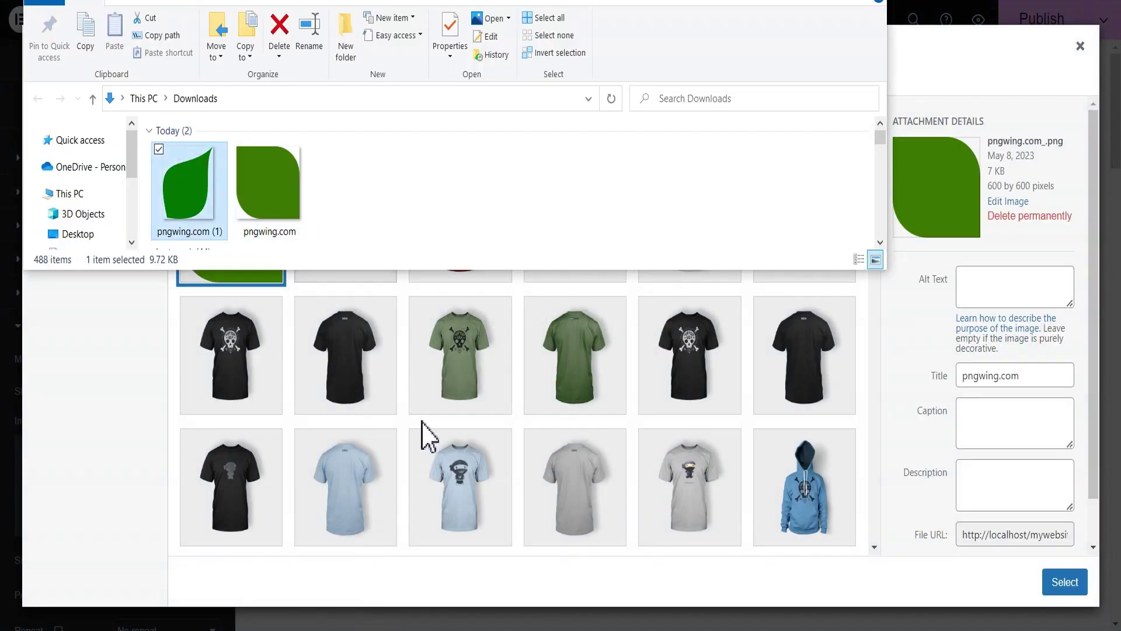
left_click_drag(218, 225, 465, 422)
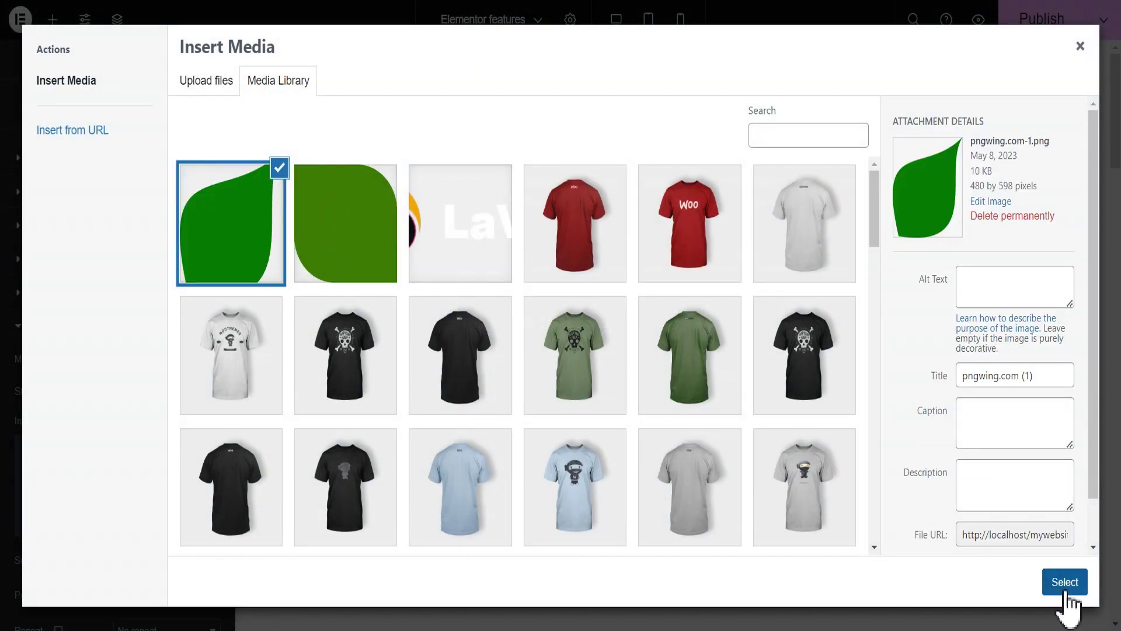
- Apply the pointed leaf as the mask, then replace it with the rounded green leaf
left_click(1064, 587)
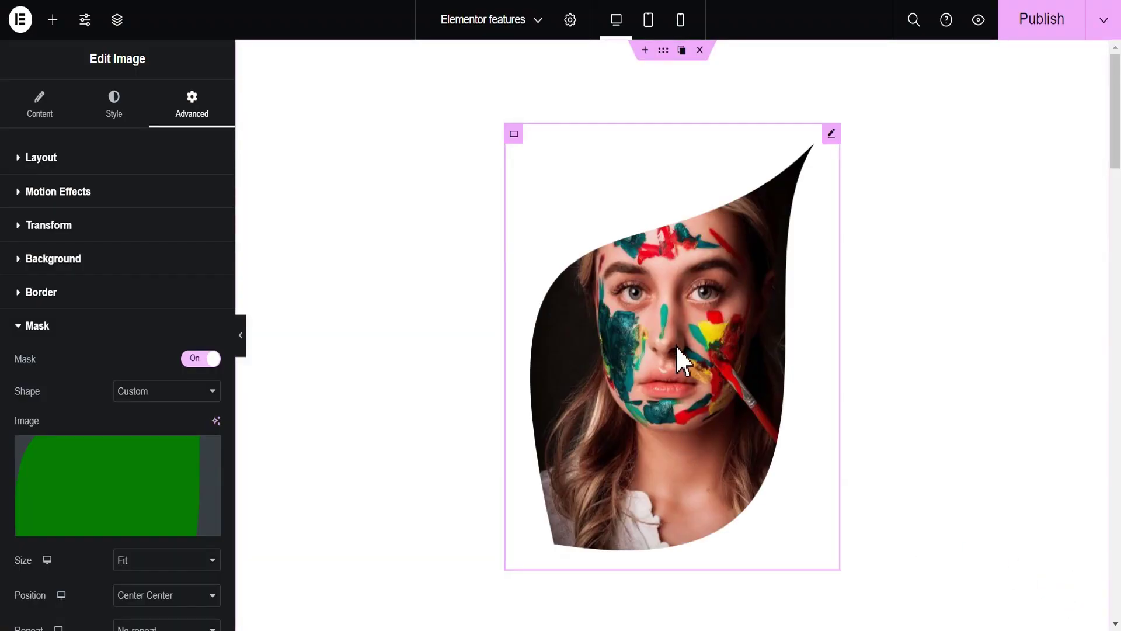
mouse_move(160, 483)
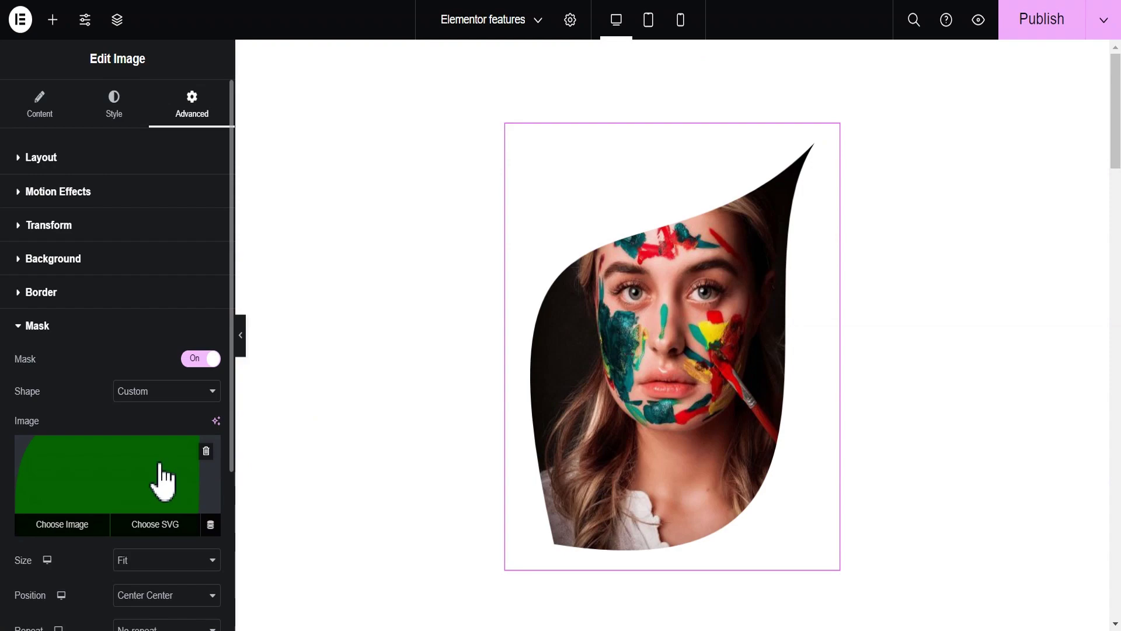
left_click(153, 486)
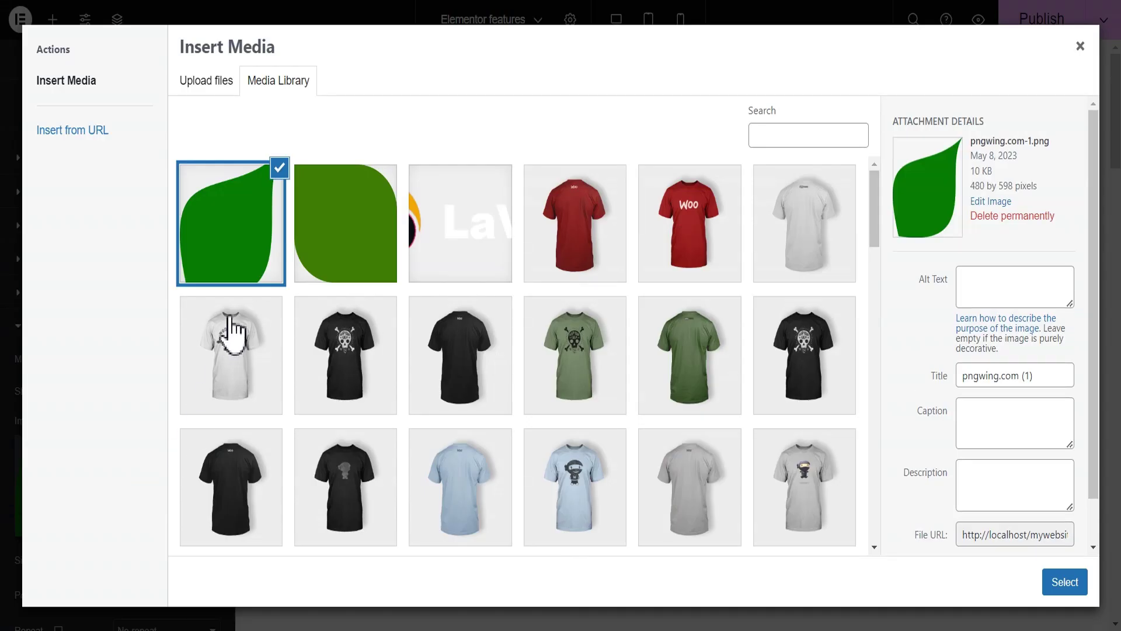
left_click(339, 256)
left_click(1074, 583)
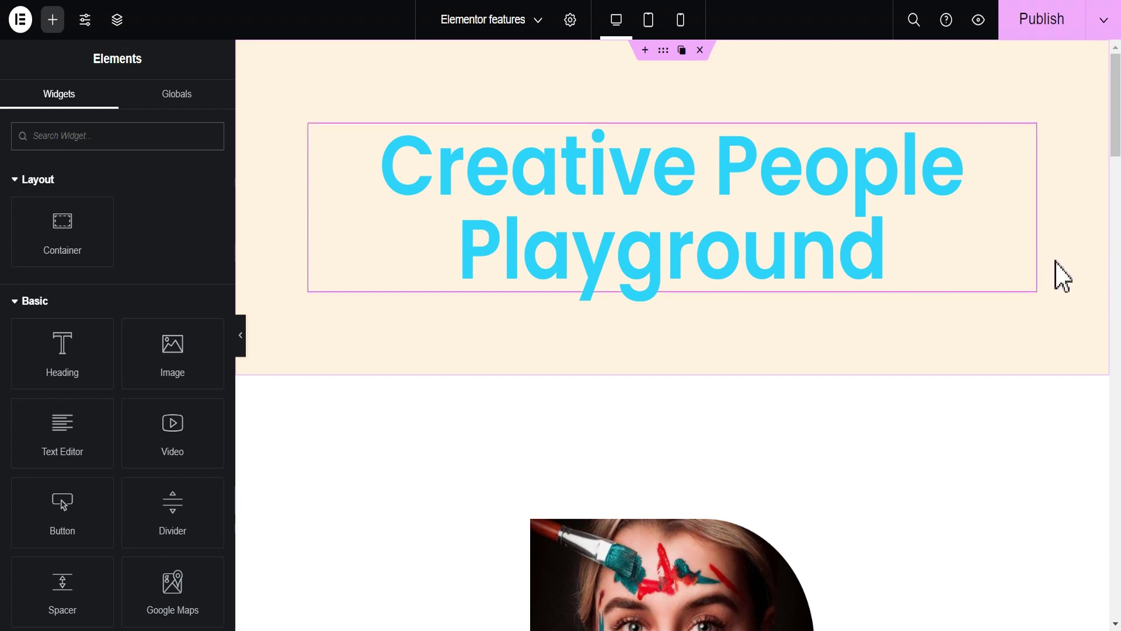
- Add a Text Stroke to the heading with a width of 5 px
left_click(1028, 134)
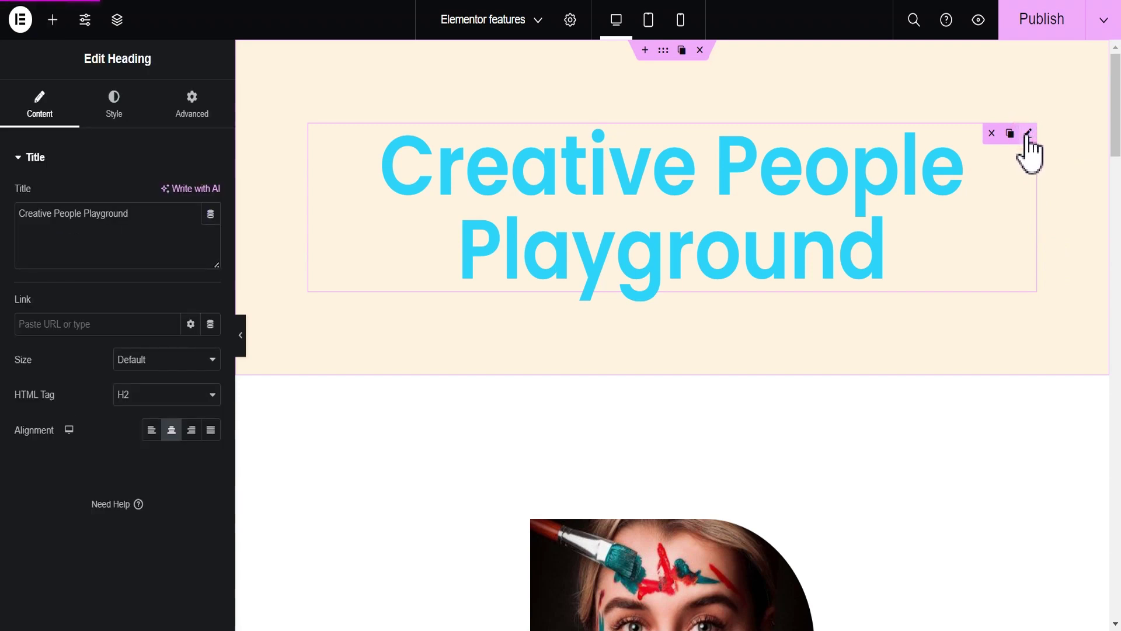
left_click(114, 113)
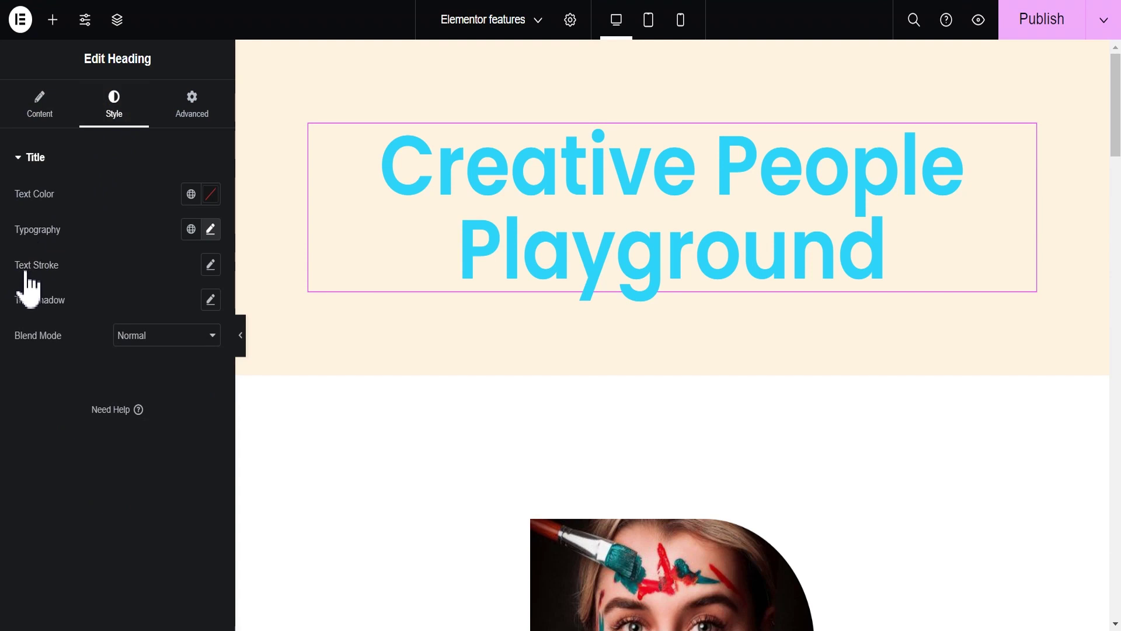
left_click(211, 266)
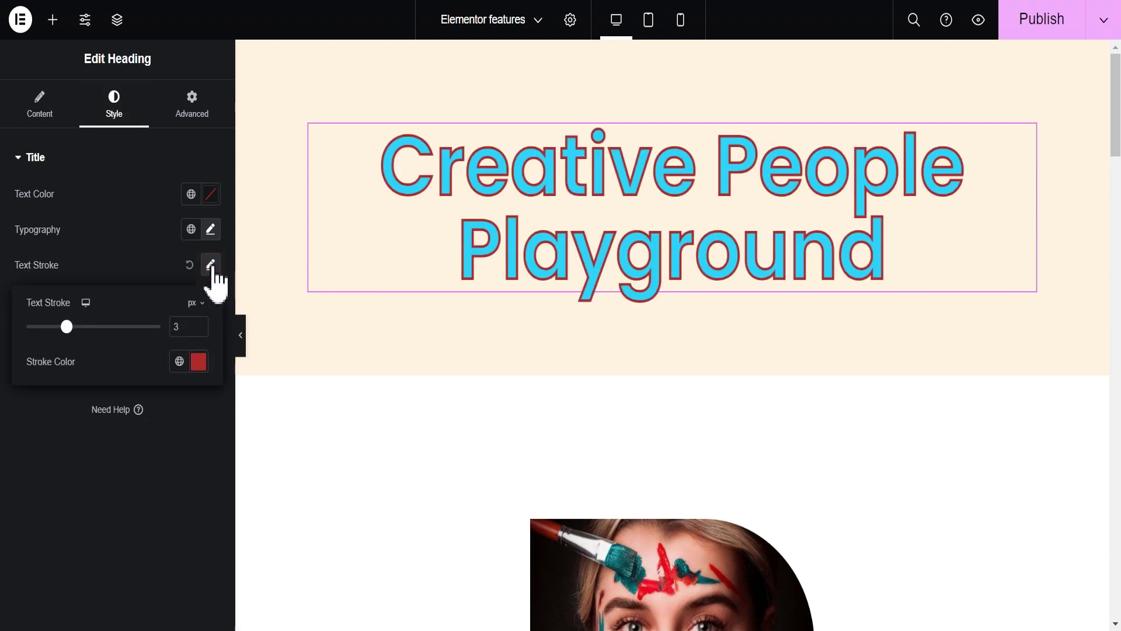
left_click(183, 327)
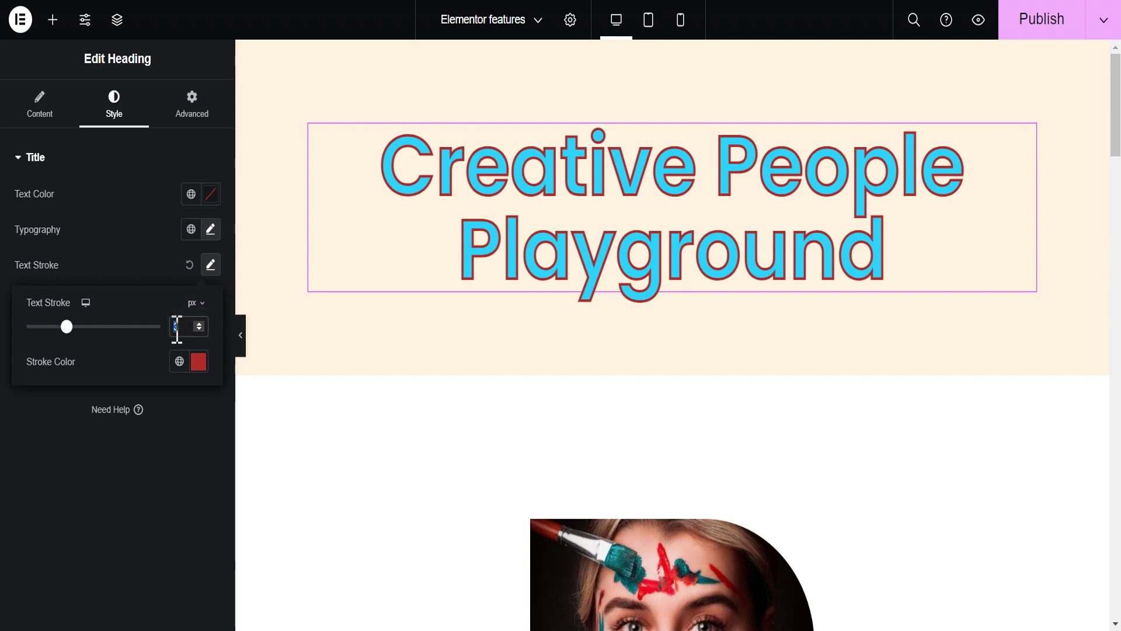
type("2")
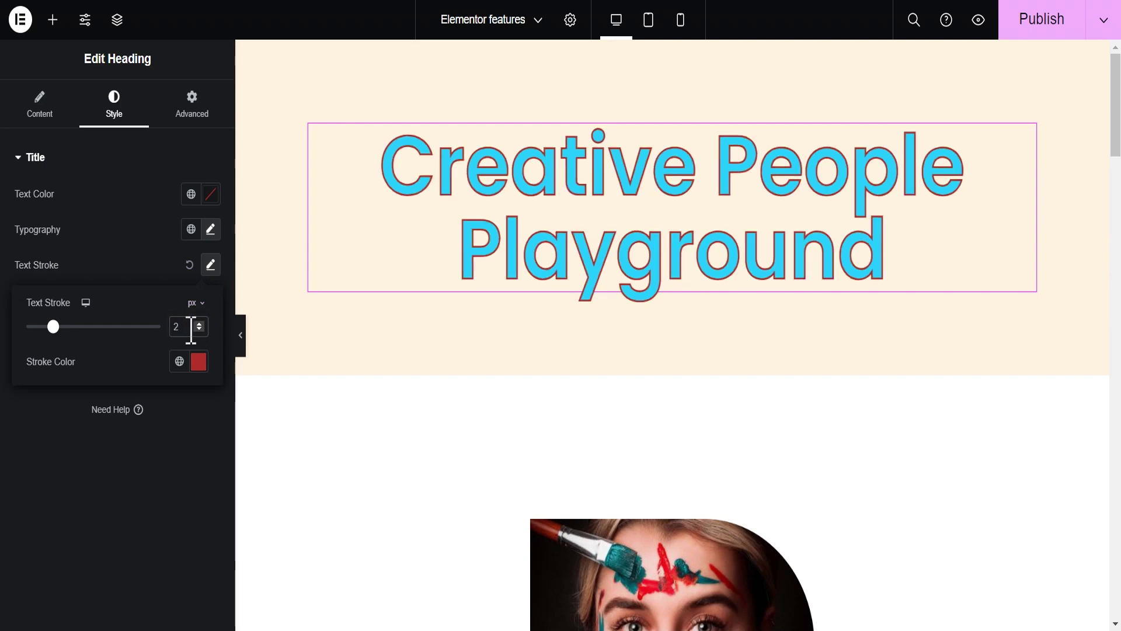
double_click(180, 328)
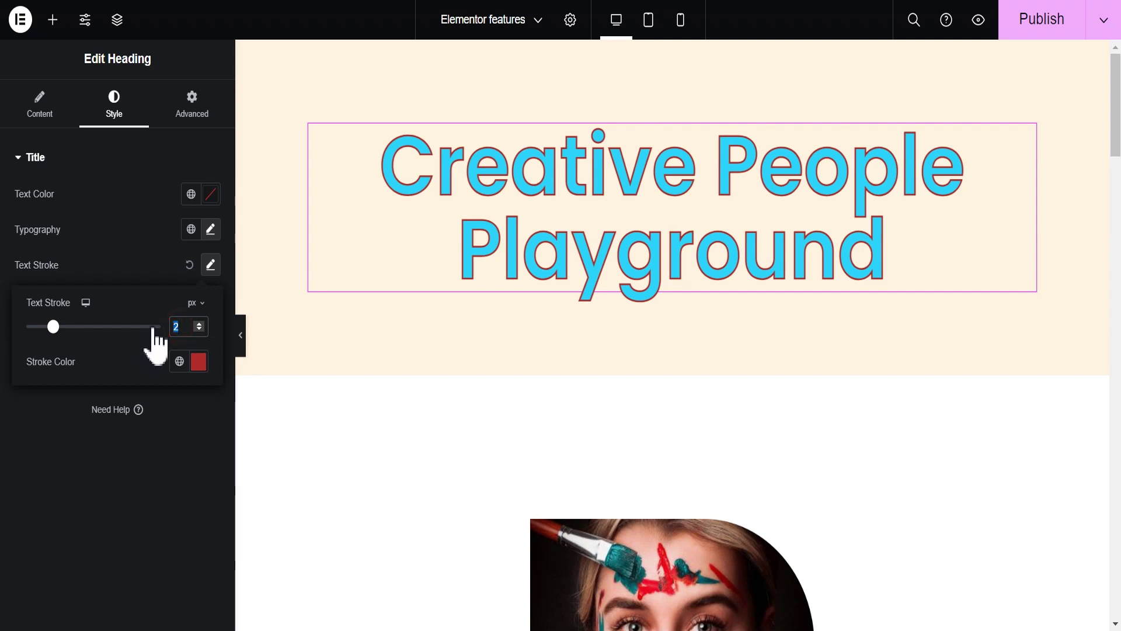
type("5")
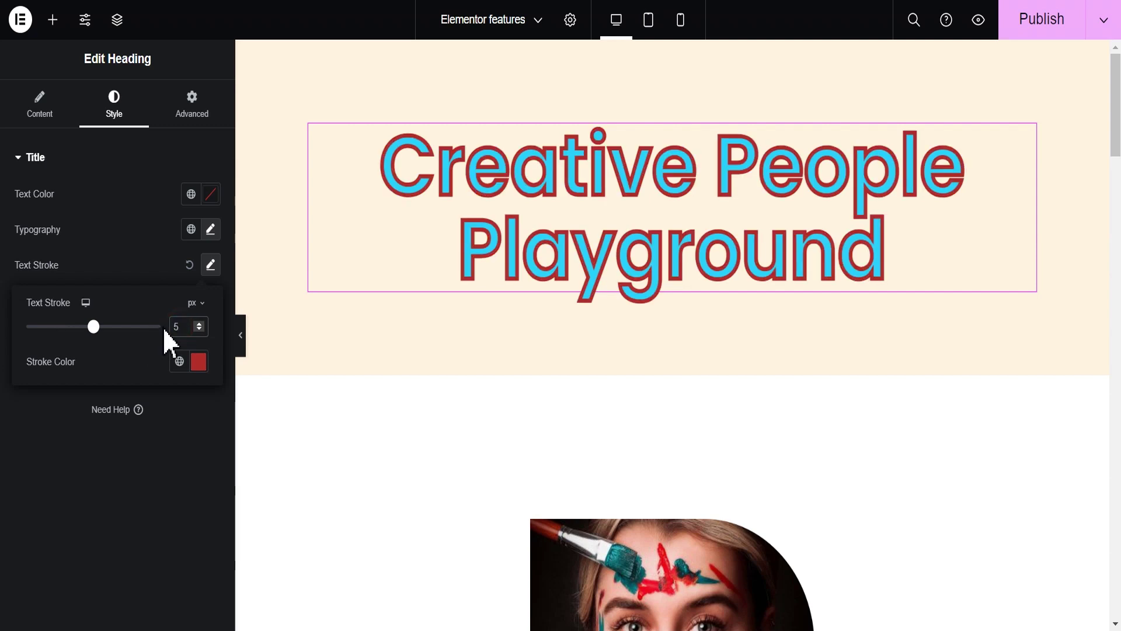
double_click(181, 326)
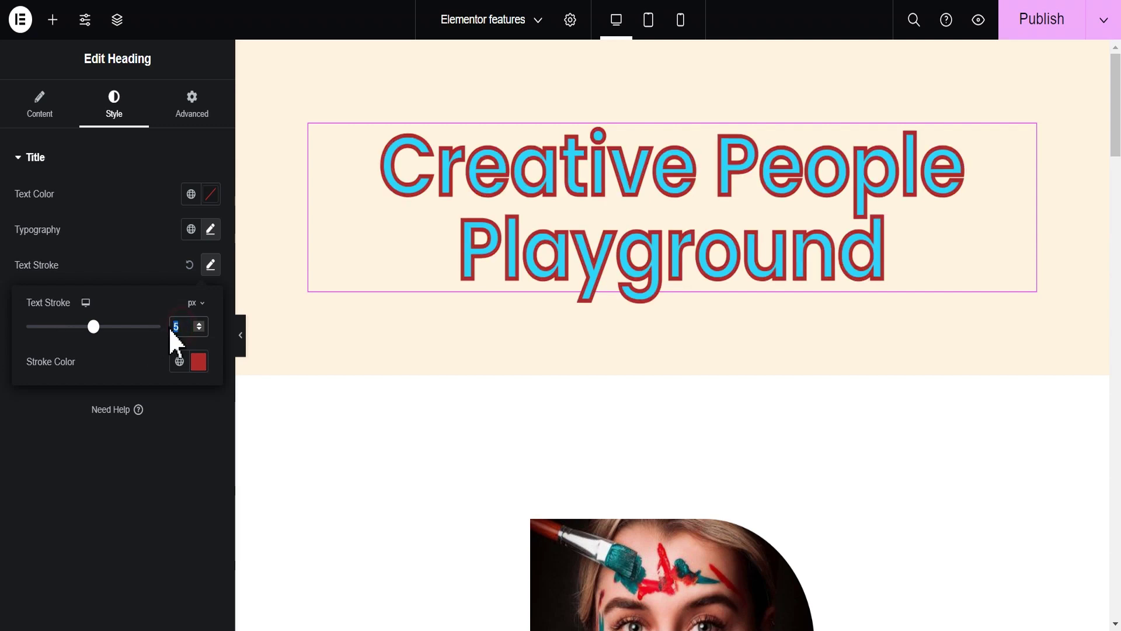
- Set the heading's stroke colour to a deep dark red
left_click(198, 363)
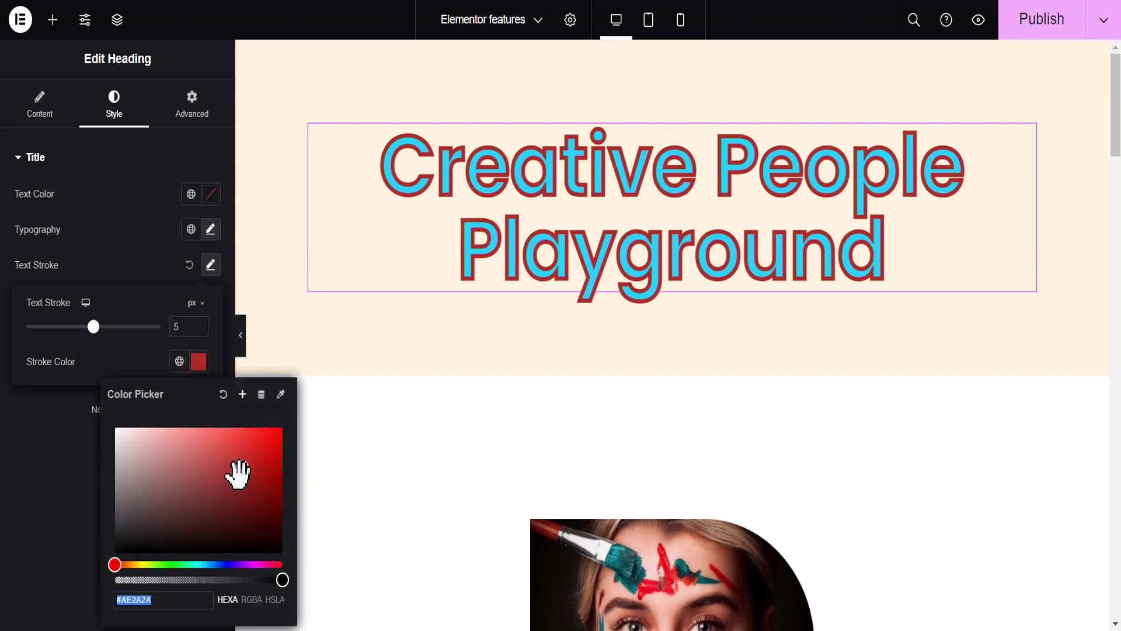
left_click_drag(243, 466, 160, 461)
mouse_move(206, 454)
left_mouse_down()
mouse_move(223, 508)
mouse_move(233, 466)
mouse_move(211, 464)
mouse_move(243, 474)
mouse_move(225, 480)
mouse_move(218, 464)
left_mouse_up()
left_click(124, 360)
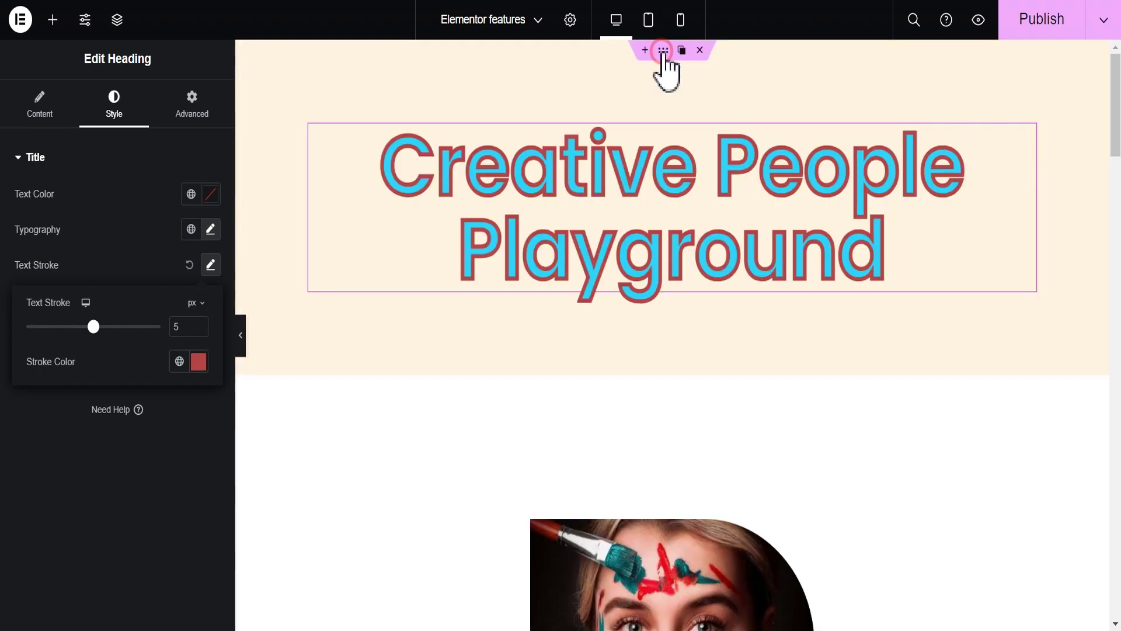
- Copy the section's #FFF3E0 background colour and paste it as the heading's text colour
left_click(663, 51)
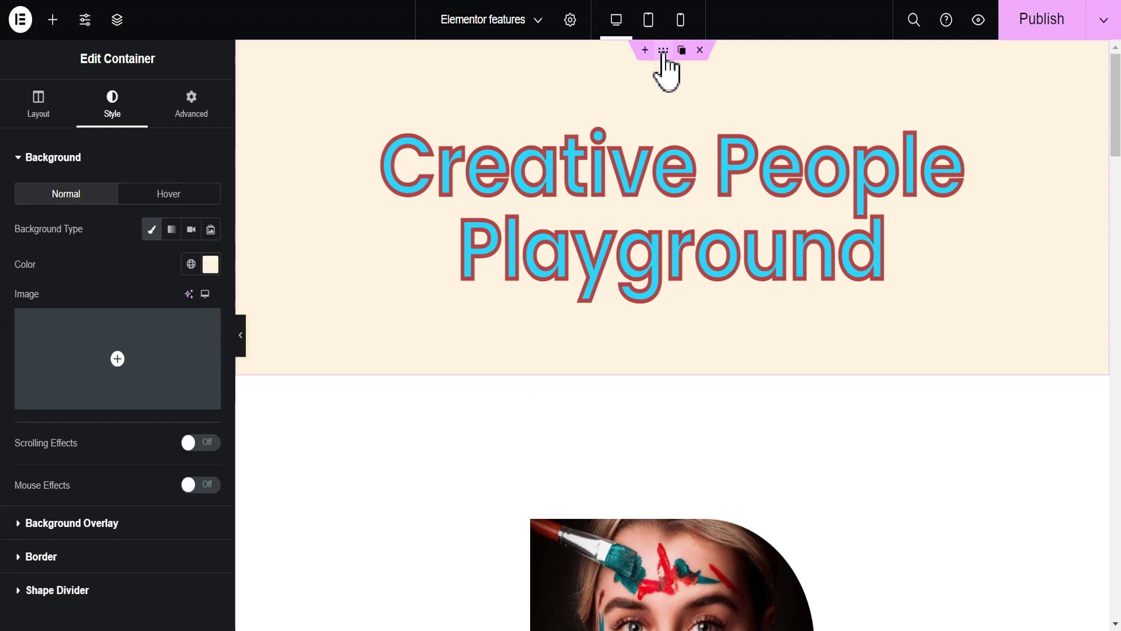
left_click(211, 265)
key("ctrl+c")
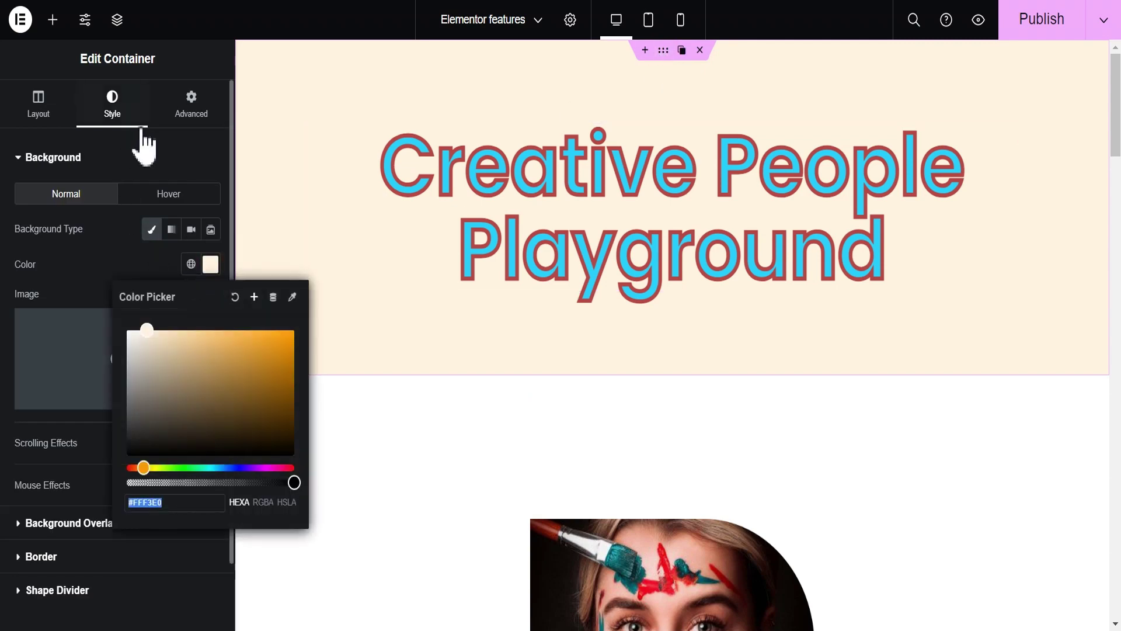
left_click(1028, 132)
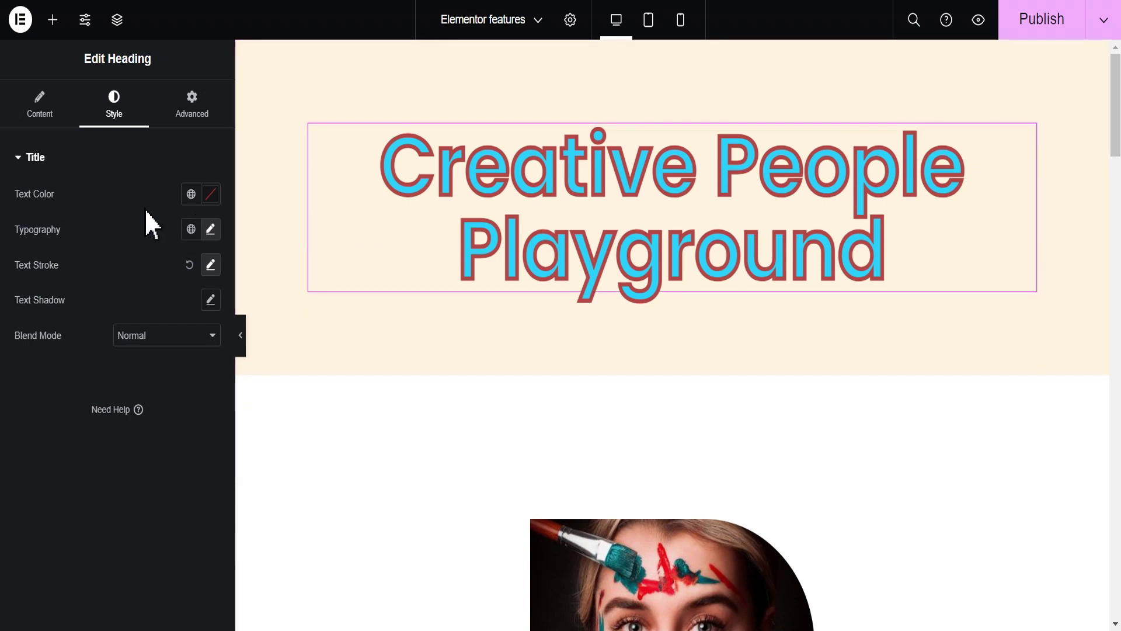
left_click(211, 194)
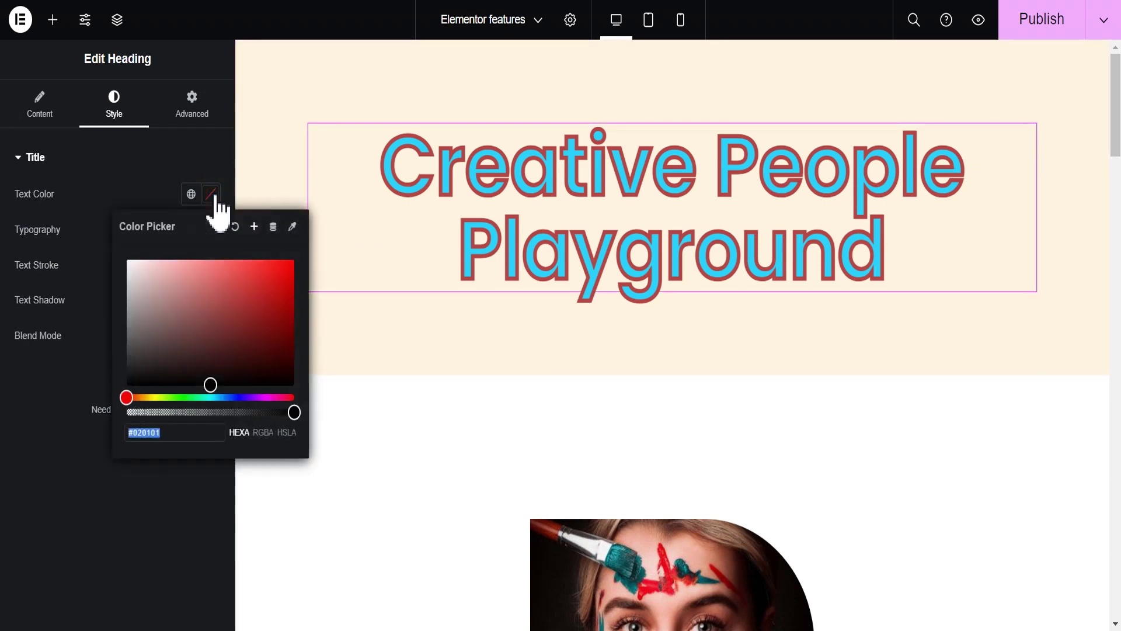
key("ctrl+v")
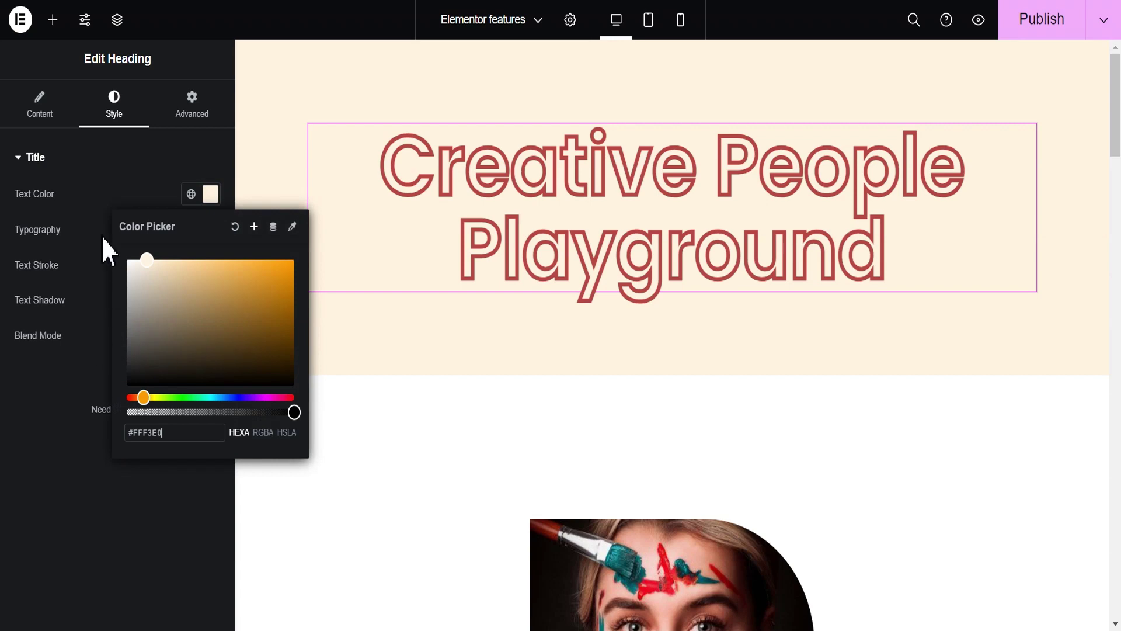
left_click(124, 195)
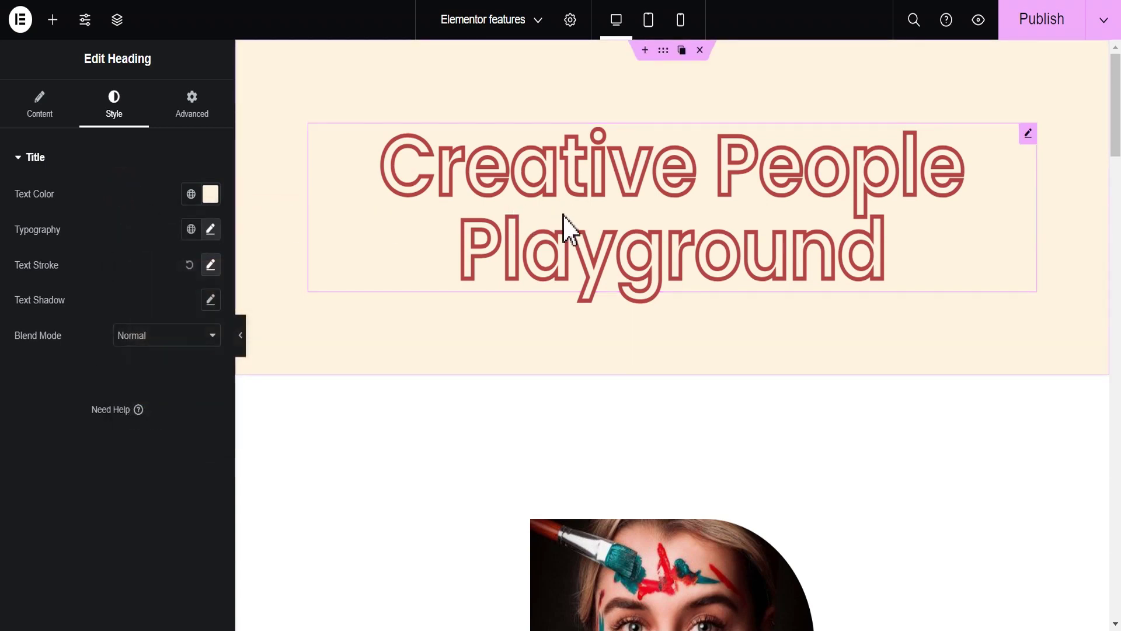